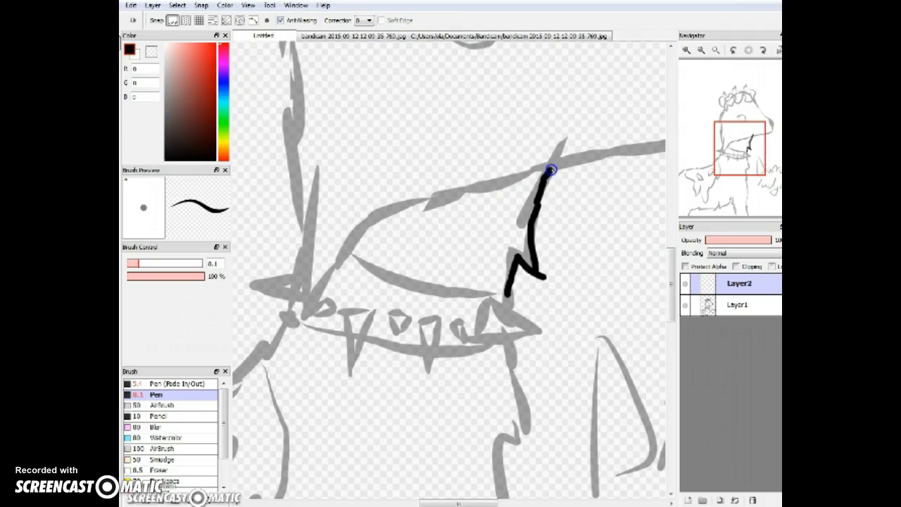
- Ink the back of the neck and head in black over the sketch, up to the flower crown
left_click_drag(307, 236, 294, 100)
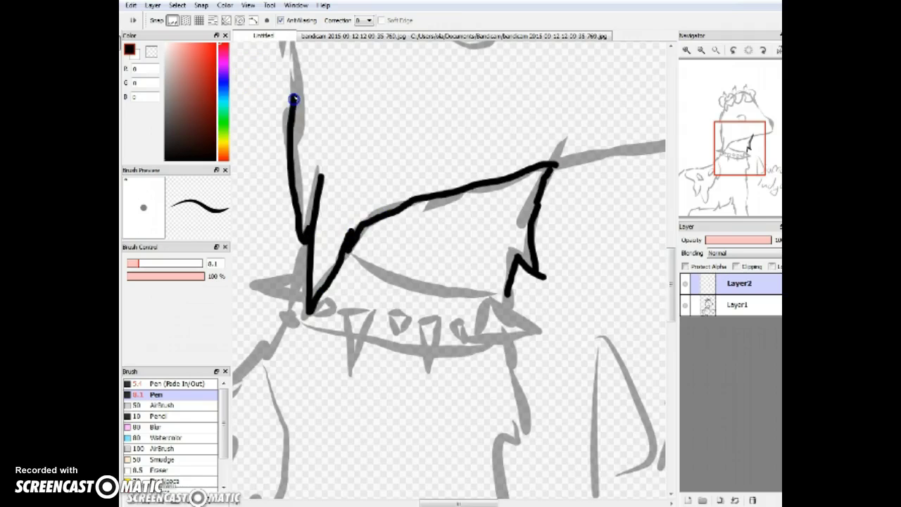
scroll(294, 99, "up", 1)
left_click(716, 135)
left_click_drag(509, 204, 509, 90)
left_click(718, 127)
key("ctrl+z")
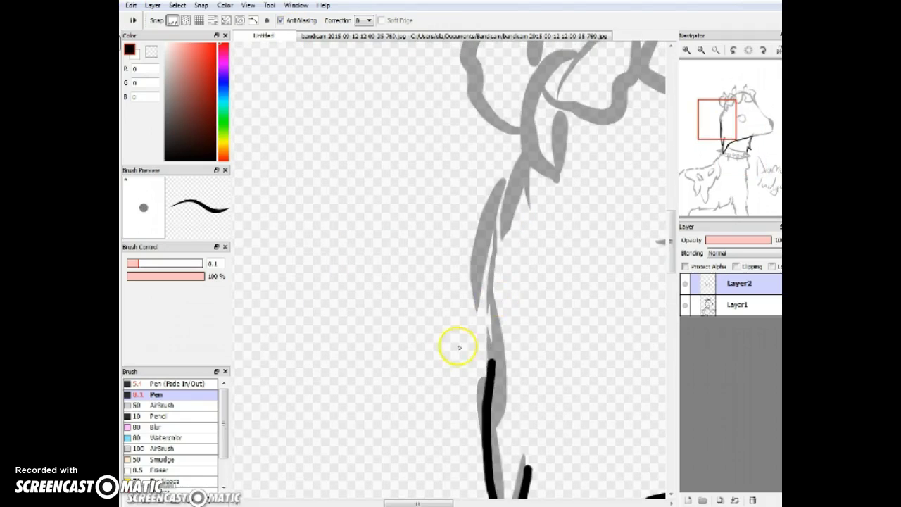
left_click_drag(491, 362, 524, 163)
- Trace the left and middle flowers of the crown and the leaf hanging beneath them
scroll(523, 163, "down", 1)
left_click(721, 116)
left_click(507, 85)
left_click_drag(724, 125, 731, 115)
left_click(546, 95)
left_click_drag(546, 94, 539, 71)
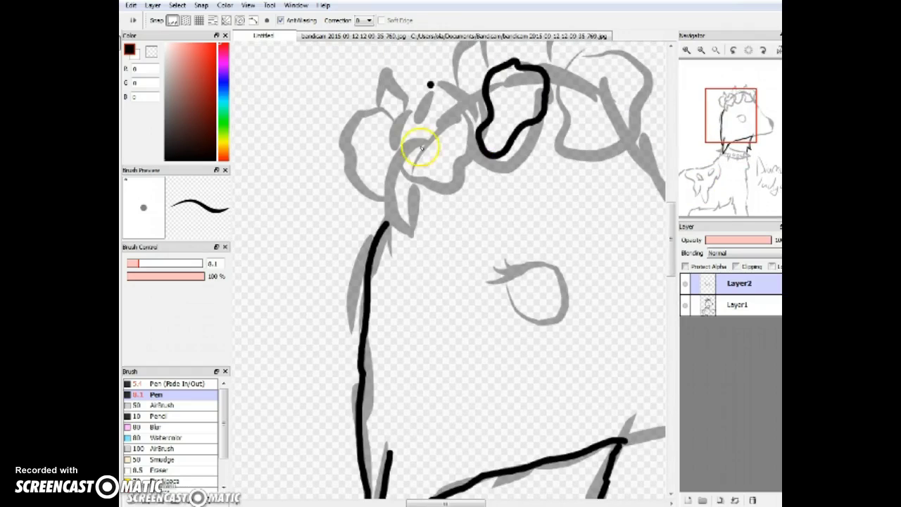
left_click_drag(454, 95, 451, 165)
left_click_drag(388, 223, 395, 220)
- Trace the upright leaves between the flowers and the large flower at the crown's right end
left_click_drag(720, 116, 739, 98)
left_click_drag(383, 237, 409, 170)
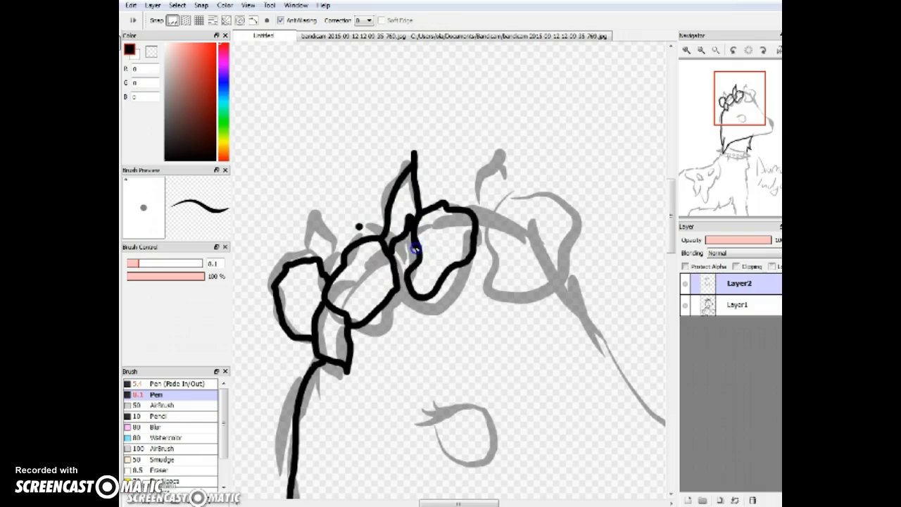
left_click_drag(336, 245, 310, 257)
mouse_move(484, 206)
left_mouse_down()
mouse_move(550, 280)
mouse_move(483, 194)
left_mouse_up()
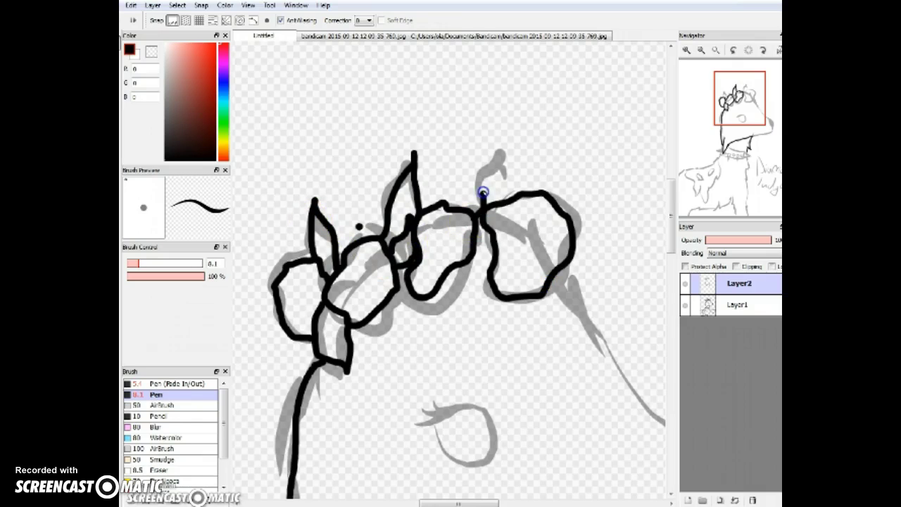
- Trace the head profile from the forehead around the snout to the jaw, and fill in the nose
mouse_move(754, 137)
left_mouse_down()
mouse_move(767, 151)
mouse_move(756, 123)
left_mouse_up()
mouse_move(422, 86)
left_mouse_down()
mouse_move(477, 172)
mouse_move(579, 259)
mouse_move(484, 359)
mouse_move(421, 380)
left_mouse_up()
scroll(423, 381, "down", 1)
scroll(471, 328, "up", 5)
mouse_move(495, 310)
left_mouse_down()
mouse_move(585, 438)
mouse_move(528, 366)
left_mouse_up()
scroll(583, 427, "down", 3)
scroll(707, 195, "up", 1)
- Trace the round outline of the eye
scroll(706, 195, "down", 3)
left_click(748, 145)
scroll(746, 139, "up", 4)
left_click_drag(746, 139, 741, 125)
mouse_move(388, 198)
left_mouse_down()
mouse_move(449, 282)
mouse_move(475, 147)
mouse_move(418, 157)
mouse_move(386, 131)
left_mouse_up()
- Draw eyelashes at the eye's outer corner with the Pen (Fade In/Out) brush
left_click(163, 385)
left_click_drag(465, 146, 414, 165)
left_click(136, 395)
left_click(177, 380)
mouse_move(393, 195)
left_mouse_down()
mouse_move(412, 156)
mouse_move(334, 190)
left_mouse_up()
scroll(414, 145, "down", 5)
scroll(414, 145, "up", 6)
- Draw a slanted pupil line inside the eye, undoing and redrawing it until it fits
mouse_move(532, 137)
left_mouse_down()
mouse_move(458, 247)
mouse_move(427, 381)
left_mouse_up()
left_click_drag(456, 231, 533, 46)
key("ctrl+z")
key("ctrl+z")
left_click_drag(513, 137, 409, 364)
scroll(447, 249, "down", 8)
scroll(736, 124, "up", 5)
- Set the Pen (Fade In/Out) size to 9.9 and thicken the eyelashes and upper lid corner
left_click(736, 124)
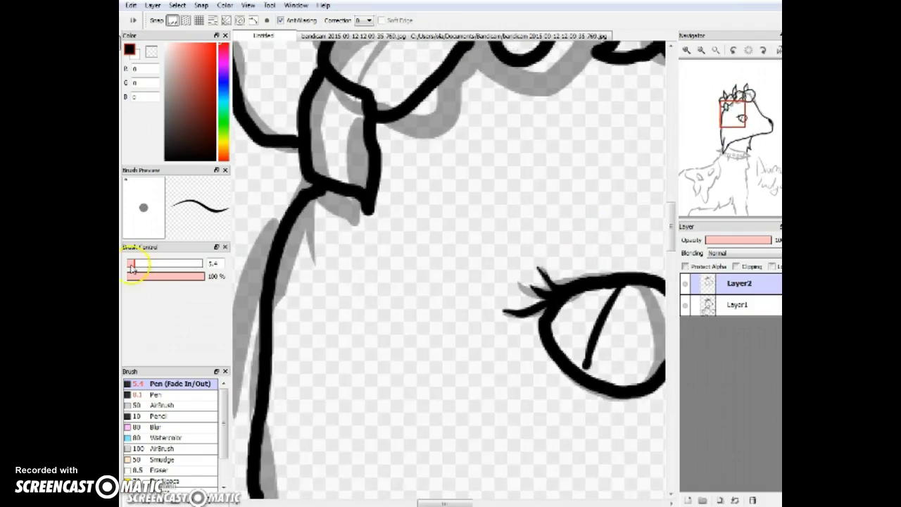
left_click_drag(134, 264, 141, 265)
scroll(741, 124, "up", 3)
left_click(740, 125)
left_click_drag(741, 125, 737, 126)
left_click_drag(482, 240, 417, 205)
key("ctrl+z")
left_click_drag(499, 227, 422, 195)
left_click_drag(583, 185, 456, 169)
scroll(464, 176, "down", 4)
scroll(518, 187, "up", 5)
scroll(549, 211, "down", 10)
scroll(569, 233, "up", 5)
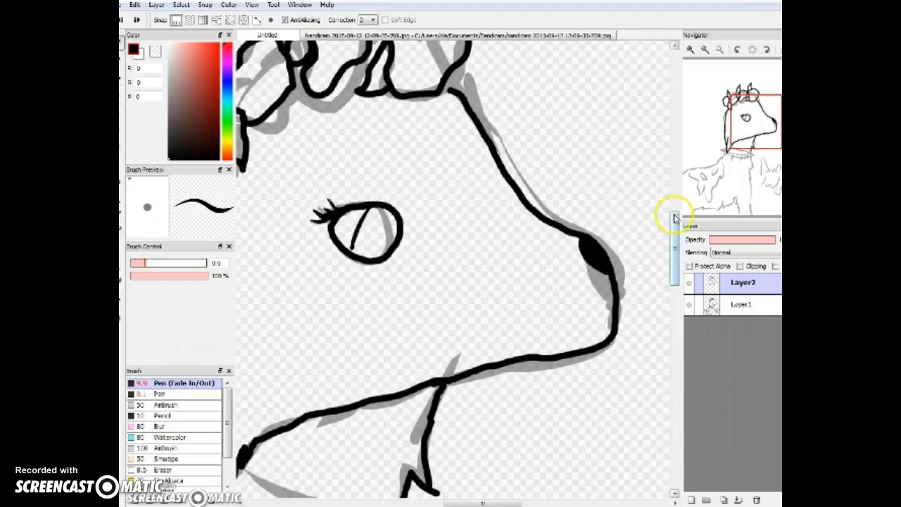
- Trace the collar's upper edge and the spike at its right end with the 8.1 Pen brush
left_click_drag(738, 148, 740, 149)
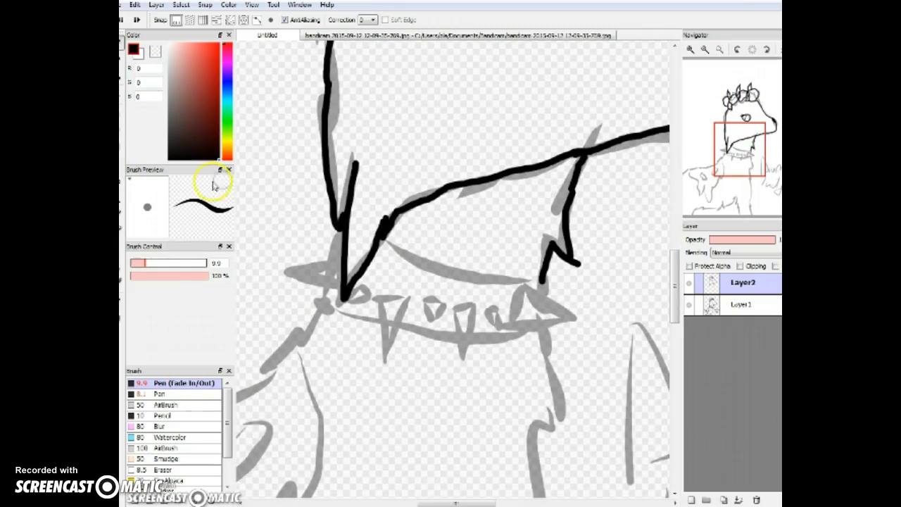
left_click(159, 394)
left_click_drag(535, 281, 518, 289)
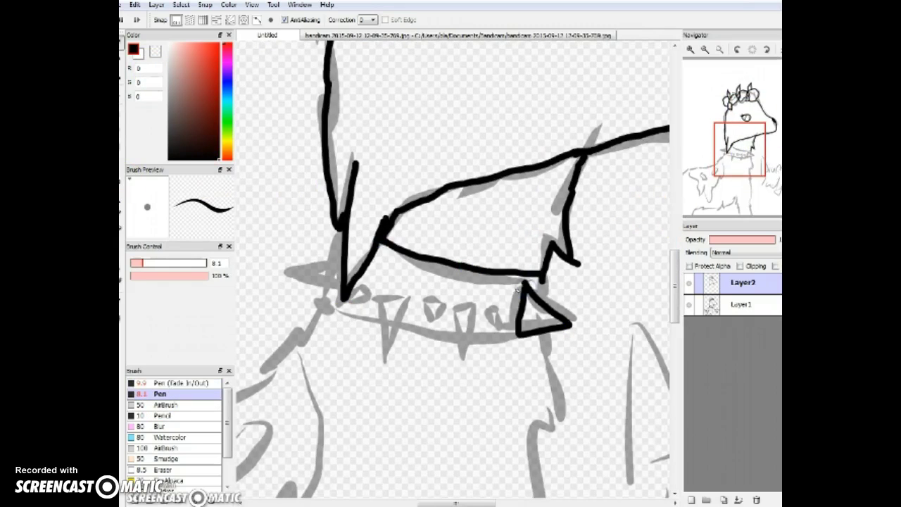
key("ctrl+z")
key("ctrl+z")
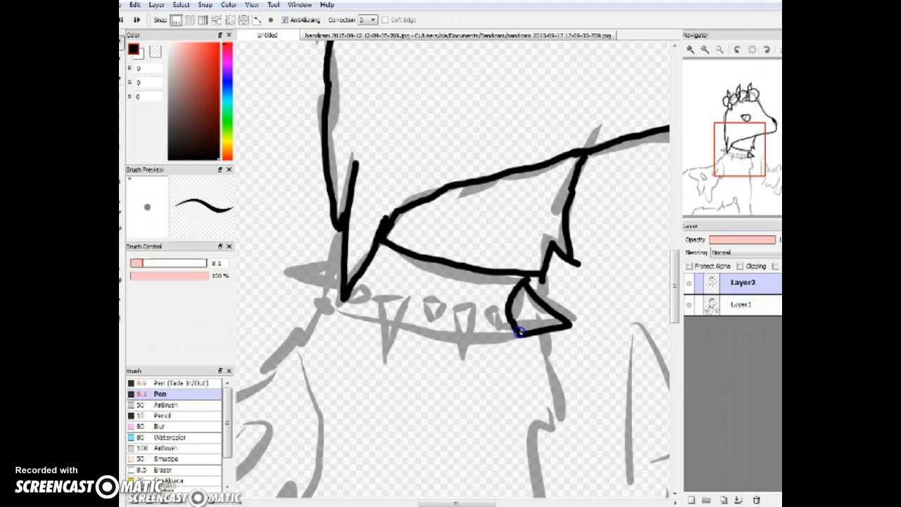
- Trace the collar's lower edge and its remaining spikes and studs
key("ctrl+z")
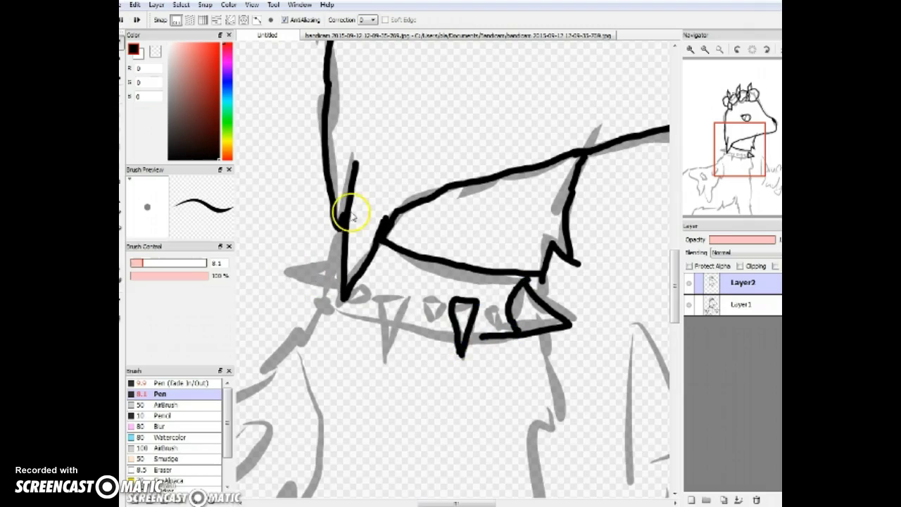
left_click_drag(382, 359, 382, 354)
left_click_drag(341, 290, 399, 327)
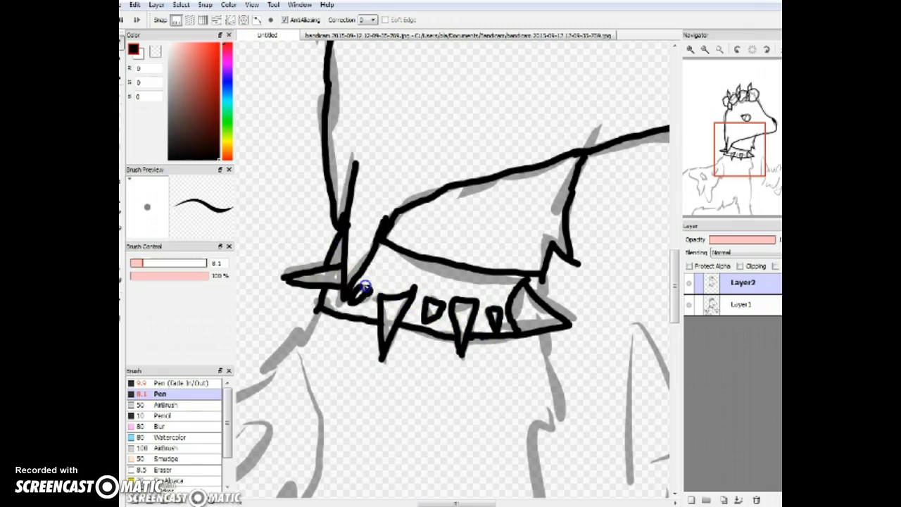
- Erase the right end of the collar and redraw its edge and triangular spike with the Pen
scroll(504, 268, "down", 5)
scroll(504, 261, "up", 4)
left_click(122, 60)
left_click_drag(539, 369, 433, 279)
scroll(504, 348, "up", 3)
left_click(122, 44)
left_click_drag(387, 326, 434, 310)
left_click_drag(412, 263, 470, 302)
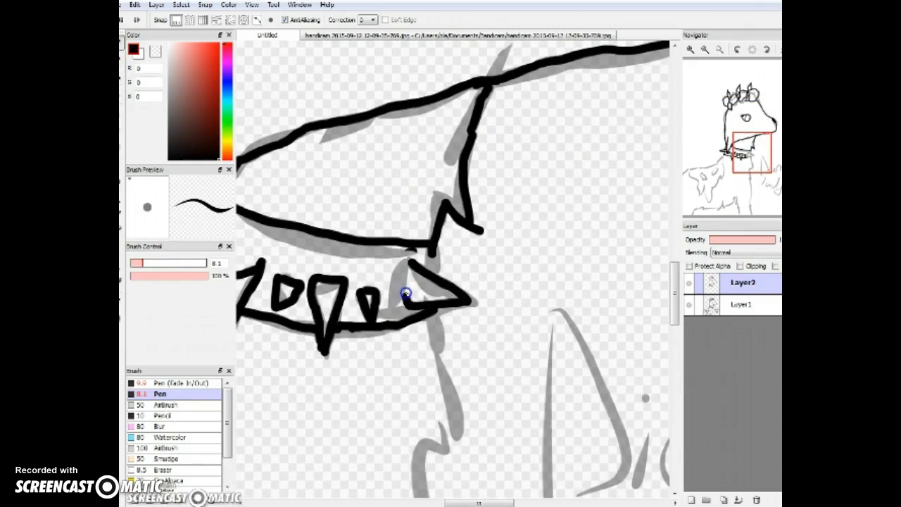
- Trace the chest and front leg with a jagged fur line from the collar down to the canvas edge
scroll(623, 197, "down", 3)
scroll(619, 195, "up", 3)
left_click_drag(489, 333, 485, 369)
left_click_drag(478, 368, 478, 441)
left_click_drag(750, 155, 747, 185)
left_click_drag(477, 186, 483, 481)
scroll(761, 184, "down", 1)
left_click_drag(763, 183, 760, 189)
left_click_drag(404, 389, 408, 416)
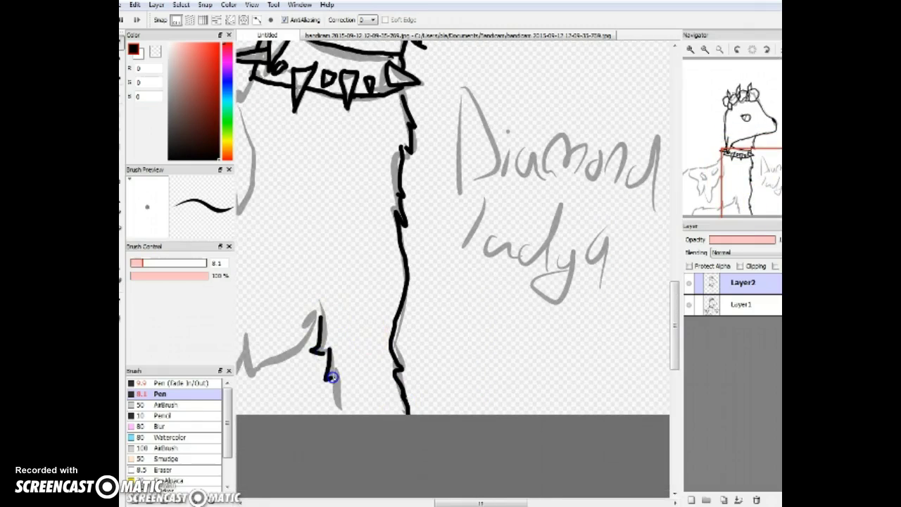
- Trace the inner edge of the front leg and the jagged belly line
left_click_drag(332, 377, 338, 420)
scroll(321, 389, "down", 1)
scroll(323, 363, "up", 2)
left_click_drag(310, 319, 247, 392)
left_click(712, 200)
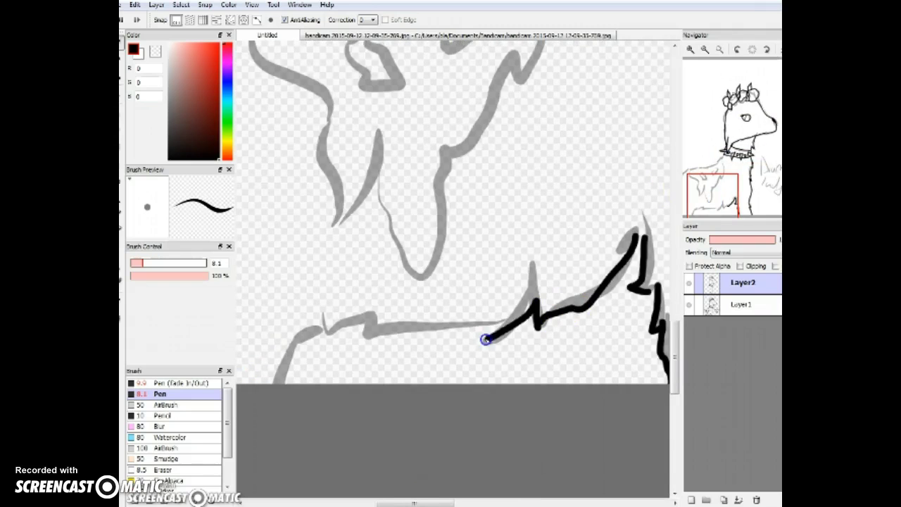
- Trace the back line from below the collar to the canvas's left edge
scroll(313, 364, "down", 2)
scroll(353, 285, "up", 1)
left_click_drag(696, 161, 704, 166)
left_click_drag(565, 204, 472, 261)
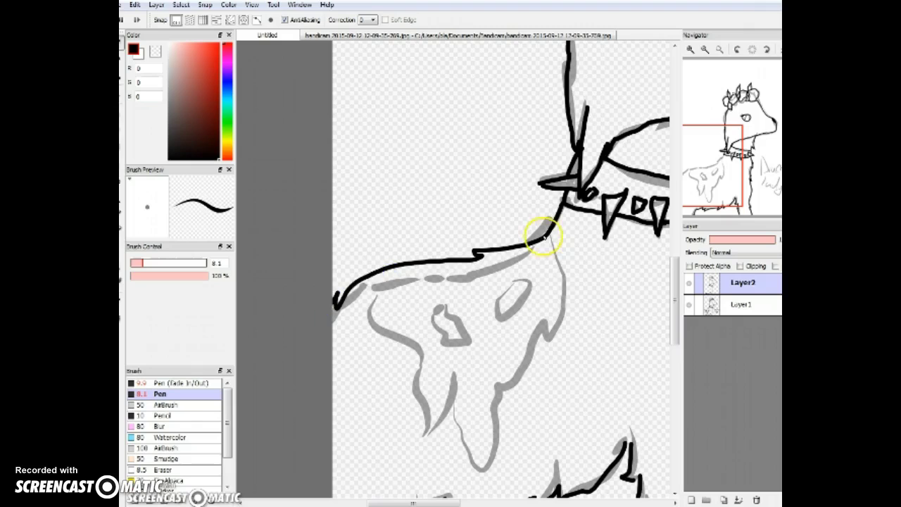
- Trace the dripping marking on the body and the two small spots inside it
left_click_drag(547, 237, 540, 352)
left_click_drag(404, 375, 370, 278)
left_click_drag(456, 310, 435, 326)
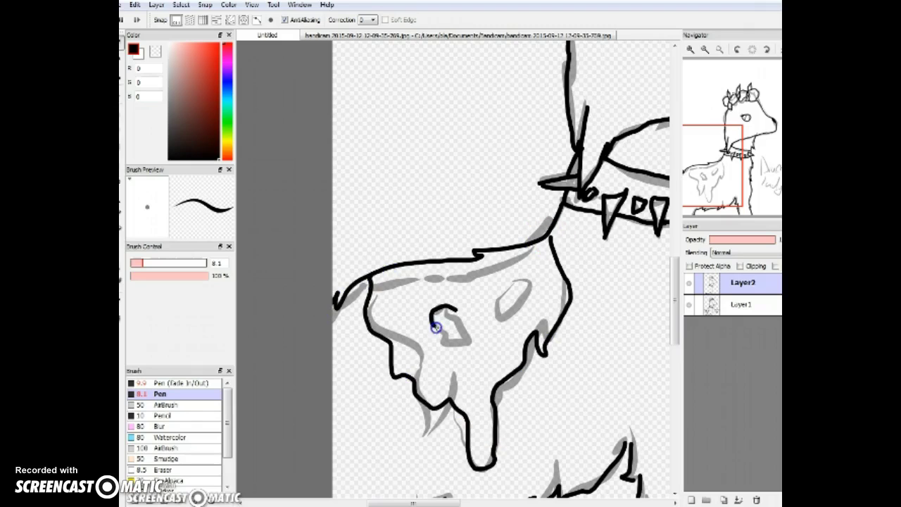
scroll(524, 285, "down", 3)
scroll(523, 207, "up", 3)
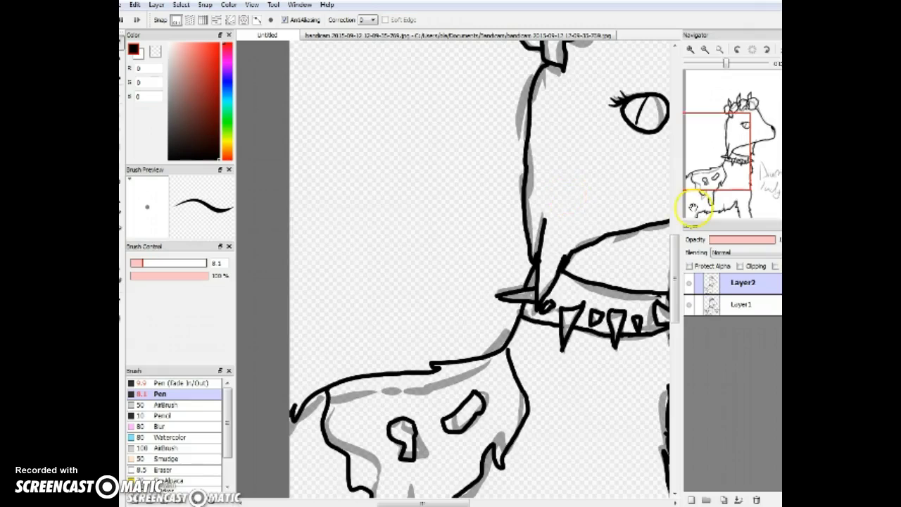
- Return from the reference image to the Untitled drawing and delete the sketch layer Layer1
scroll(563, 140, "down", 3)
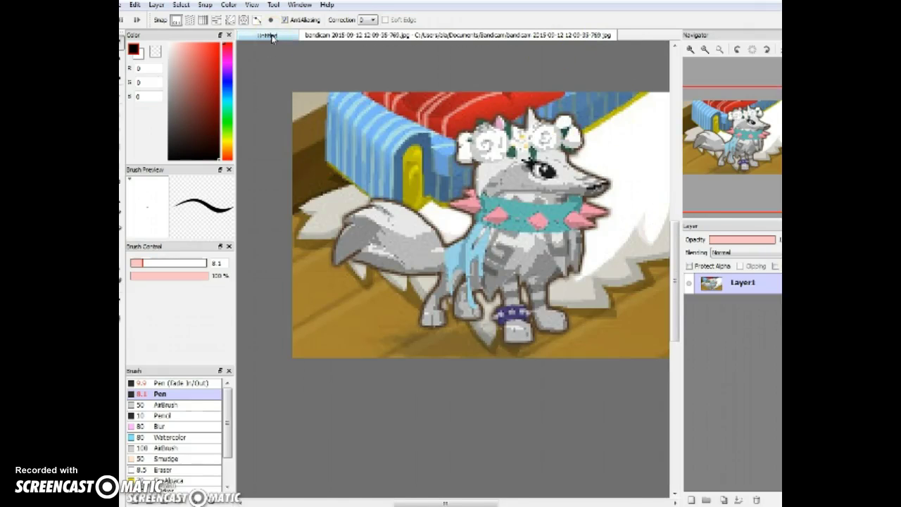
left_click(269, 35)
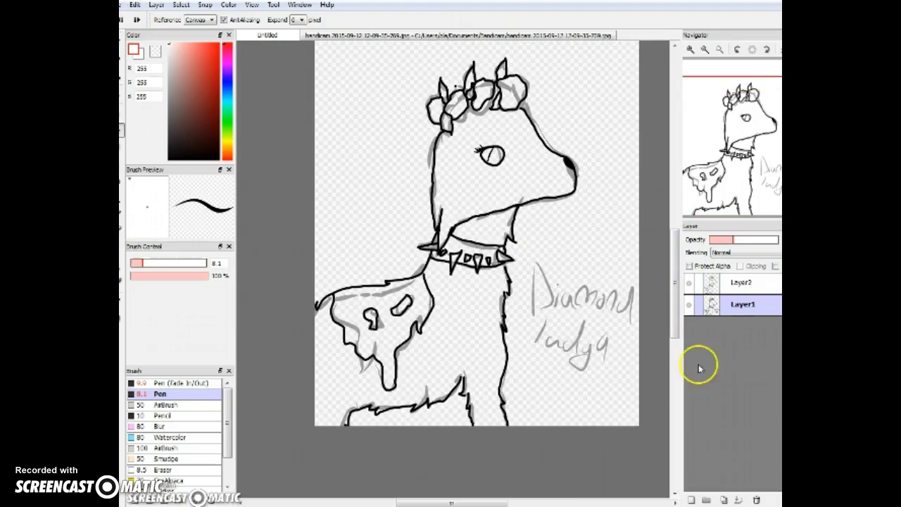
mouse_move(734, 241)
left_mouse_down()
mouse_move(714, 240)
mouse_move(724, 241)
left_mouse_up()
left_click(758, 501)
left_click(563, 281)
left_click(122, 20)
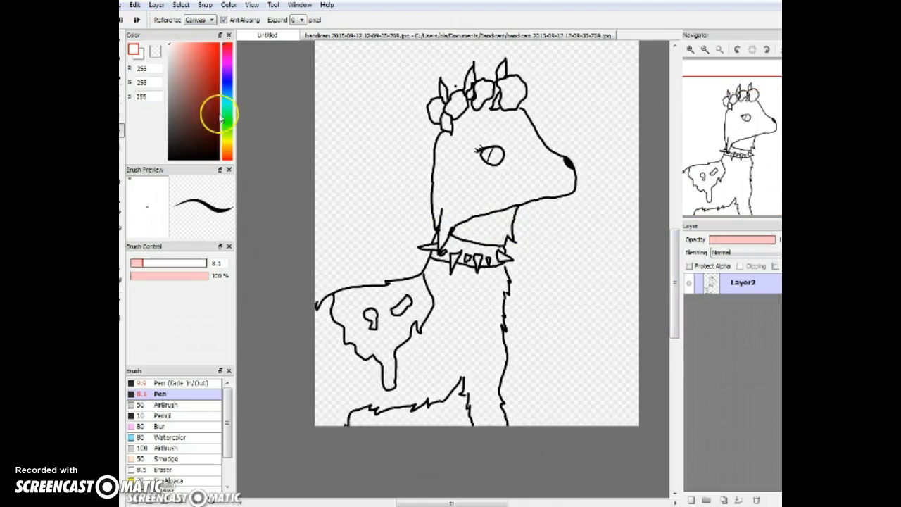
- Set the colour to black and draw a jagged fur line across the forehead under the flower crown with the Pen
left_click(218, 159)
left_click(121, 44)
scroll(484, 207, "up", 3)
left_click(734, 114)
left_click_drag(543, 166, 554, 168)
scroll(555, 168, "down", 4)
scroll(573, 256, "up", 3)
left_click(722, 149)
left_click_drag(723, 150, 727, 134)
left_click_drag(642, 192, 526, 168)
key("ctrl+z")
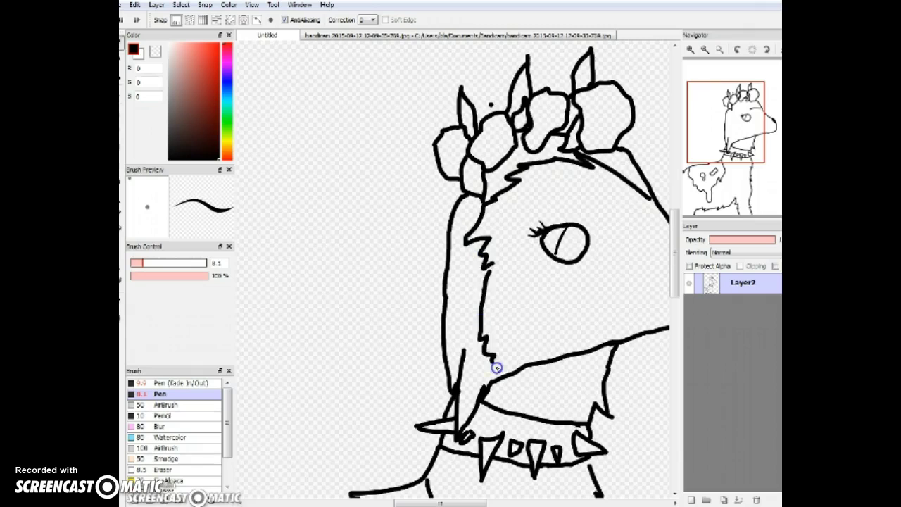
- Undo the jagged fur line drawn down the cheek
scroll(497, 368, "down", 3)
left_click_drag(710, 180, 768, 176)
scroll(458, 278, "up", 3)
left_click(737, 136)
left_click(122, 21)
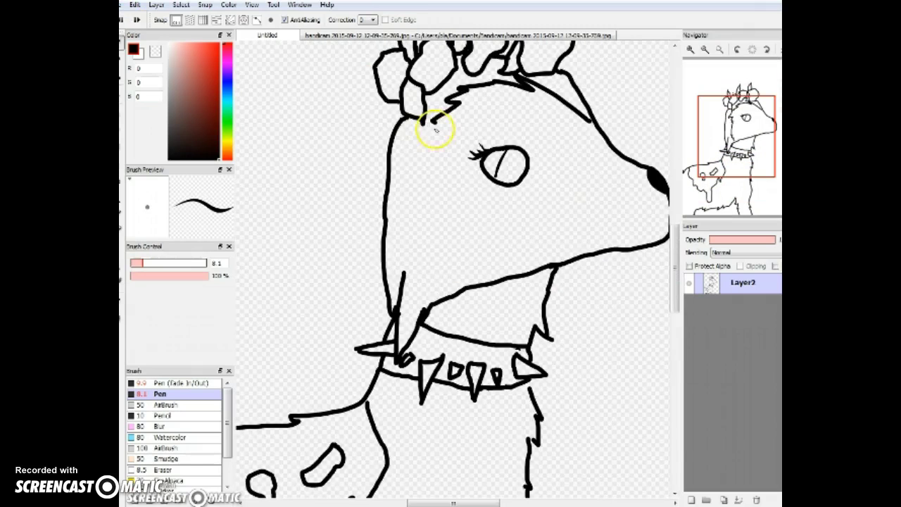
key("ctrl+z")
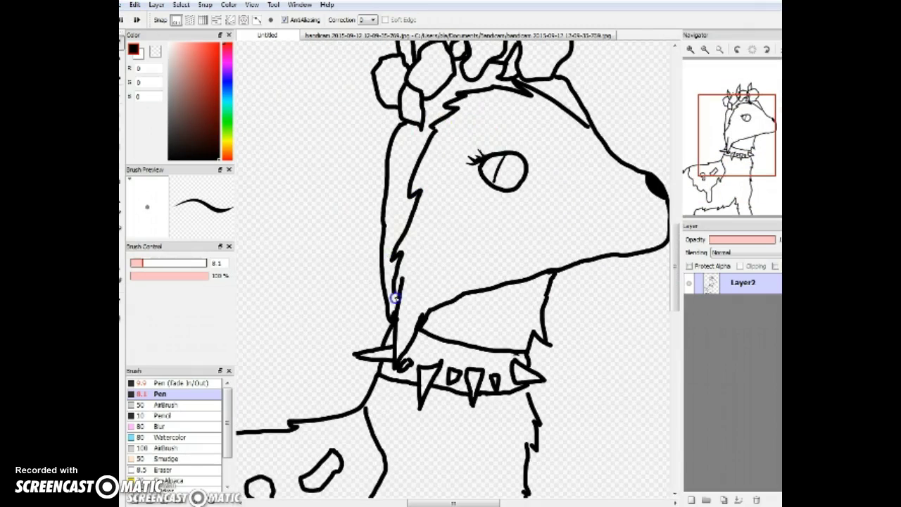
- Redraw the jagged fur line from below the crown down the cheek toward the jaw
scroll(405, 253, "down", 4)
scroll(461, 192, "up", 4)
left_click_drag(739, 144, 702, 161)
scroll(504, 303, "up", 3)
key("ctrl+z")
left_click_drag(317, 216, 271, 369)
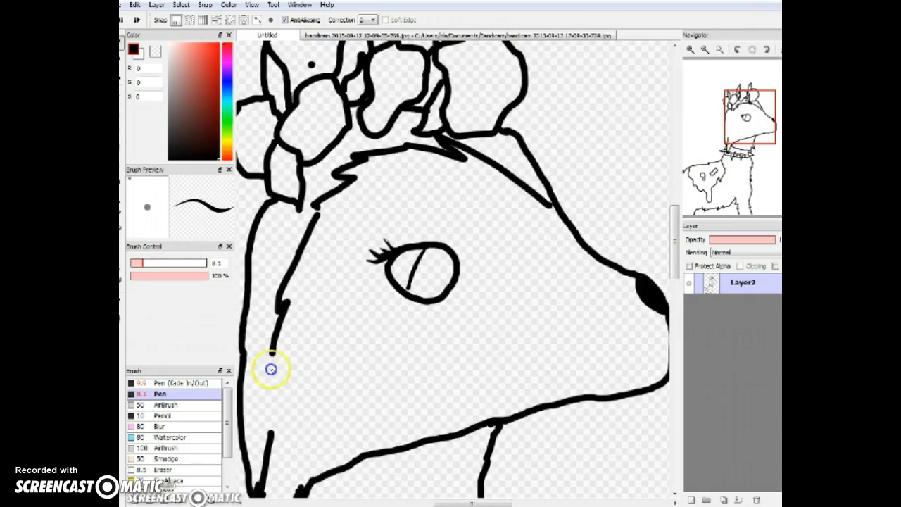
- Erase the stray line end sticking up above the collar at the back of the neck
scroll(331, 411, "down", 2)
scroll(343, 392, "up", 3)
left_click_drag(761, 131, 751, 126)
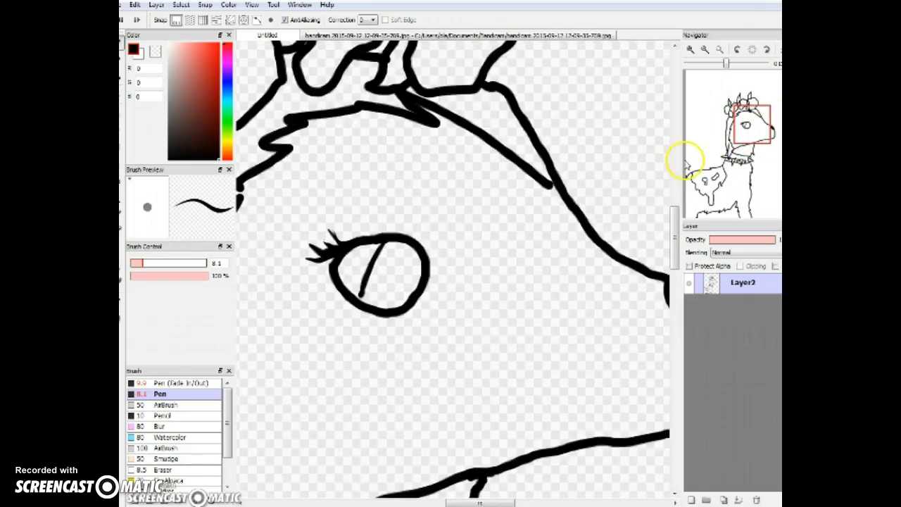
scroll(676, 162, "down", 1)
left_click(720, 160)
scroll(594, 274, "down", 4)
scroll(595, 274, "up", 5)
left_click(122, 59)
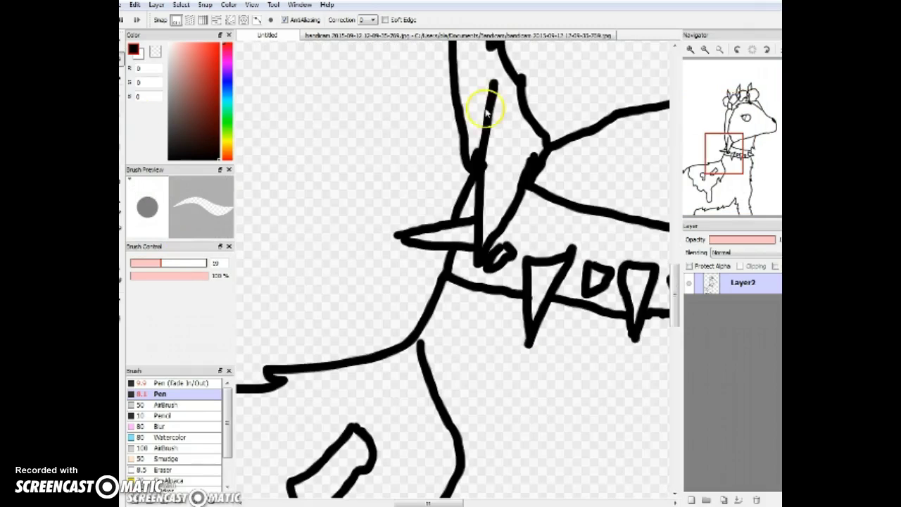
left_click_drag(489, 88, 480, 136)
scroll(478, 135, "down", 1)
left_click_drag(481, 156, 481, 143)
key("bracketleft")
key("bracketleft")
key("bracketleft")
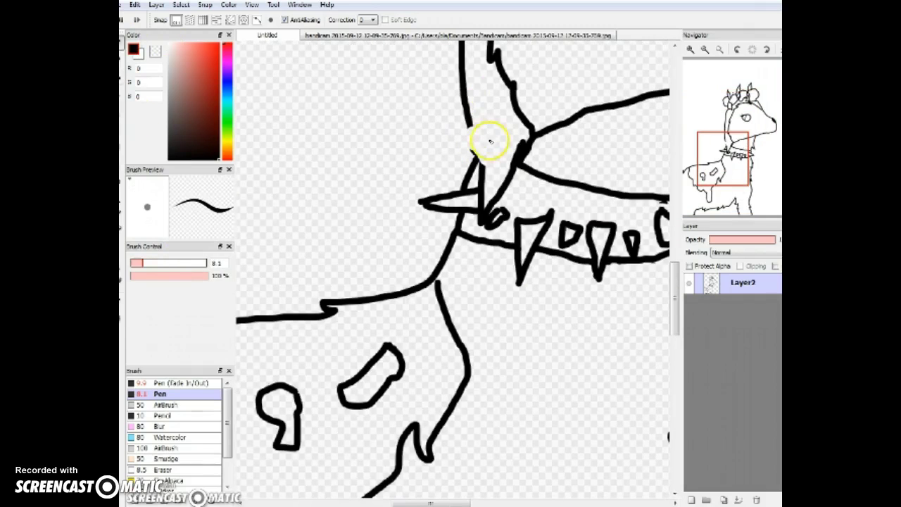
- Join the back-of-neck line to the collar with the 8.1 Pen brush
scroll(476, 182, "down", 3)
scroll(409, 366, "up", 2)
scroll(352, 251, "up", 1)
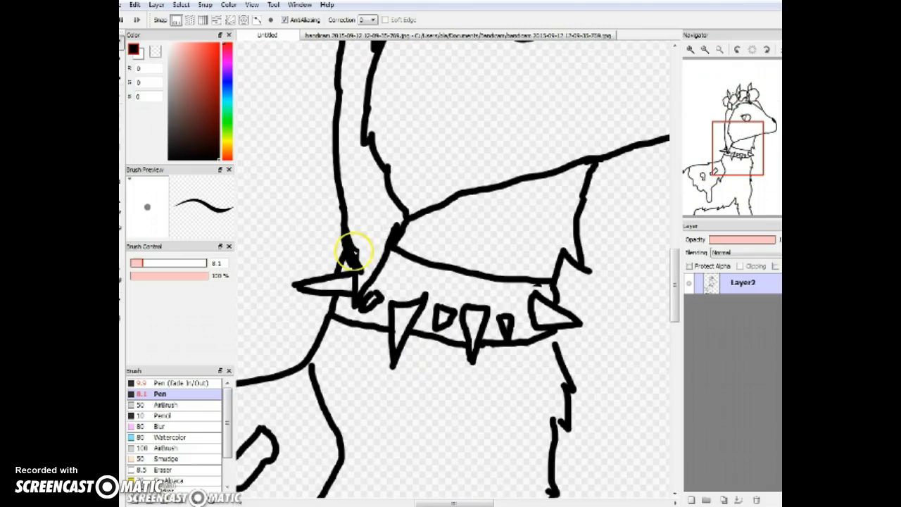
key("bracketright")
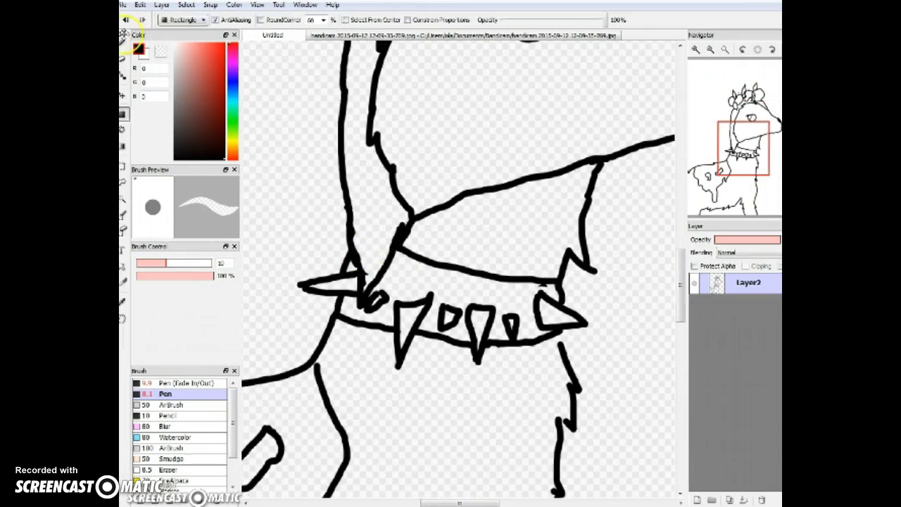
- Check the reference image and redraw the back of the head and neck as a jagged fur line
left_click(558, 35)
left_click(272, 35)
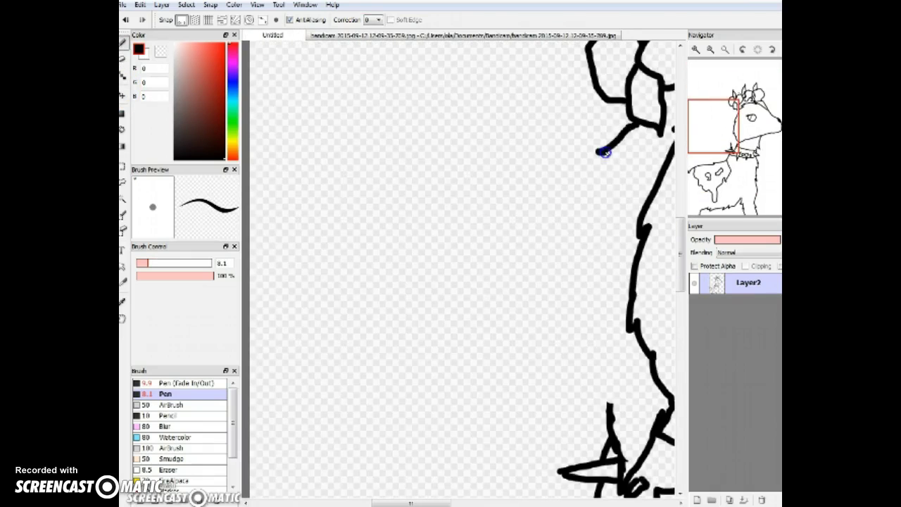
left_click_drag(603, 151, 603, 342)
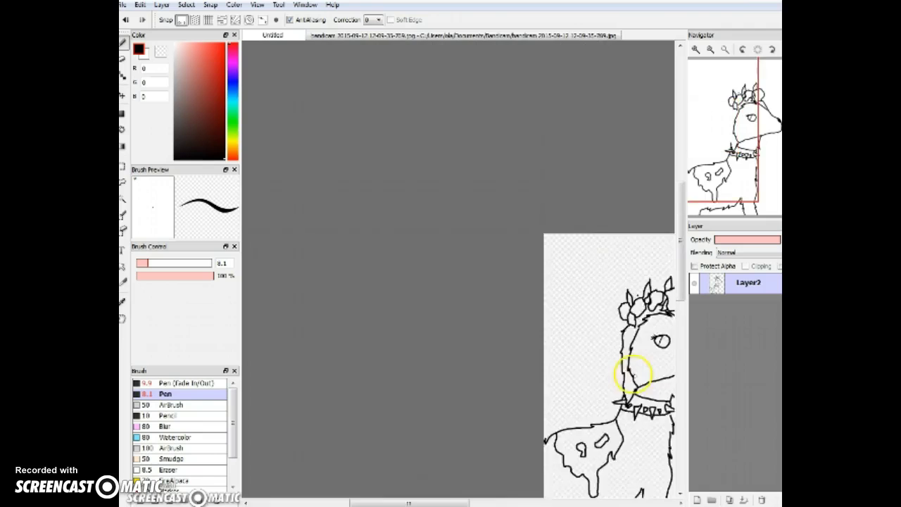
scroll(633, 374, "up", 3)
left_click_drag(733, 165, 745, 121)
scroll(576, 138, "up", 1)
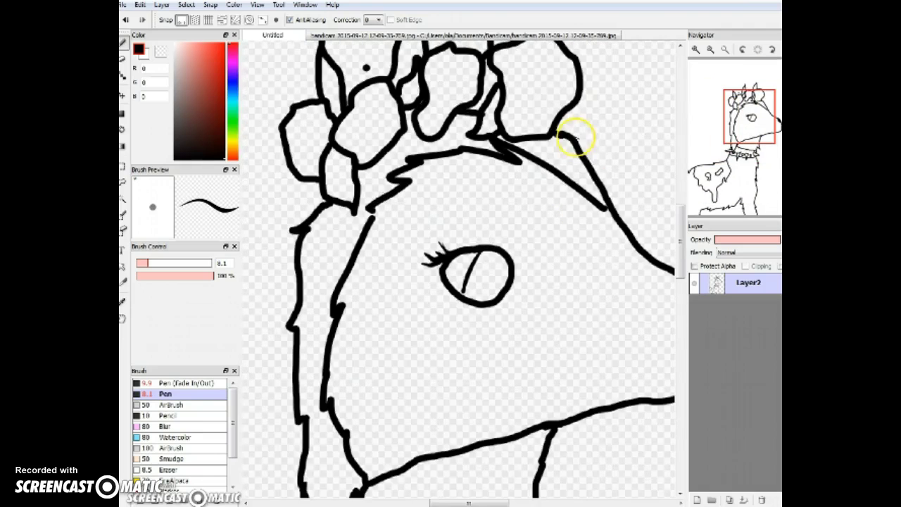
- Erase the line beside the rightmost flower and redraw it as a jagged fur tuft with the Pen
left_click(123, 59)
mouse_move(600, 167)
left_mouse_down()
mouse_move(612, 159)
mouse_move(600, 186)
left_mouse_up()
left_click(123, 43)
left_click_drag(577, 145, 600, 153)
scroll(422, 204, "down", 3)
scroll(475, 227, "up", 5)
scroll(454, 264, "down", 2)
- Erase the old forehead and snout outline, try a new line there, and undo that attempt
left_click(123, 59)
mouse_move(509, 210)
left_mouse_down()
mouse_move(595, 260)
mouse_move(601, 343)
mouse_move(527, 235)
mouse_move(597, 358)
left_mouse_up()
left_click(123, 42)
scroll(569, 375, "down", 3)
scroll(546, 341, "down", 4)
scroll(545, 343, "up", 5)
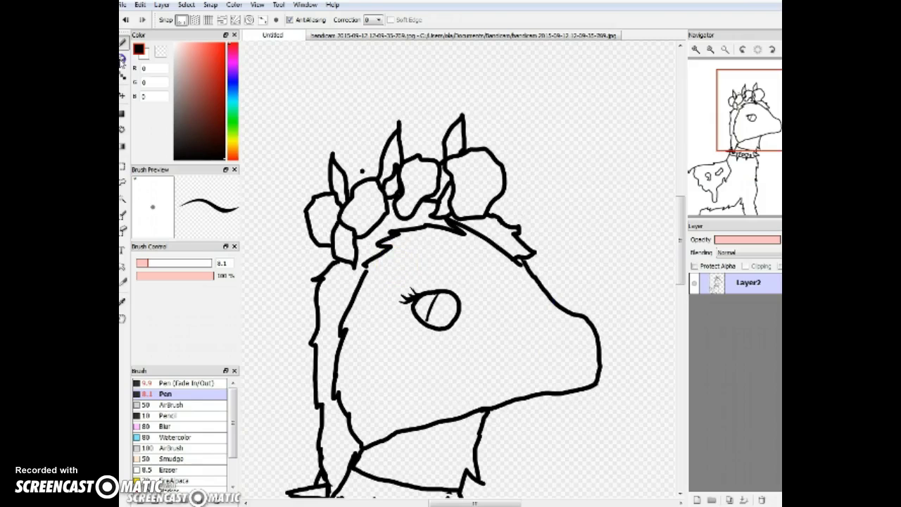
left_click(126, 20)
key("e")
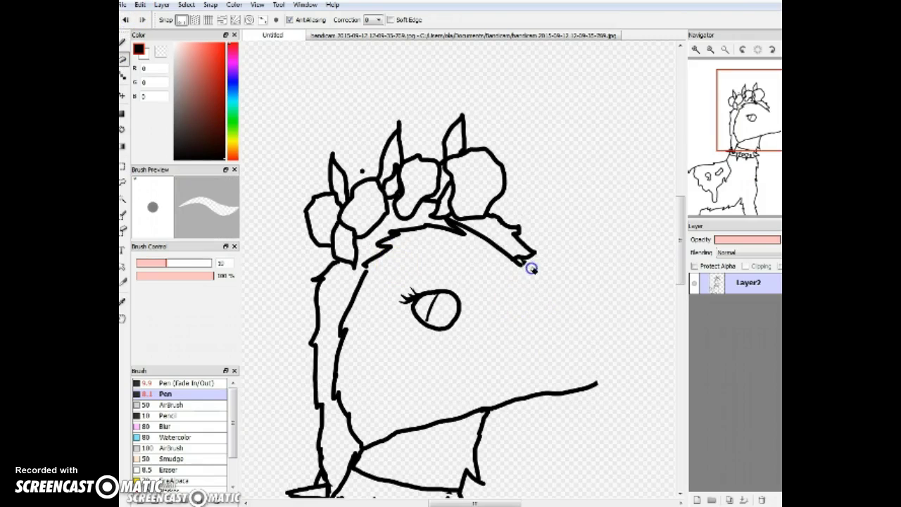
- Redraw the forehead and rounded muzzle in black with the Pen and join the line to the jaw
left_click(124, 43)
left_click_drag(500, 252, 537, 299)
left_click_drag(593, 357, 545, 395)
scroll(522, 389, "down", 2)
left_click(123, 60)
scroll(539, 430, "up", 4)
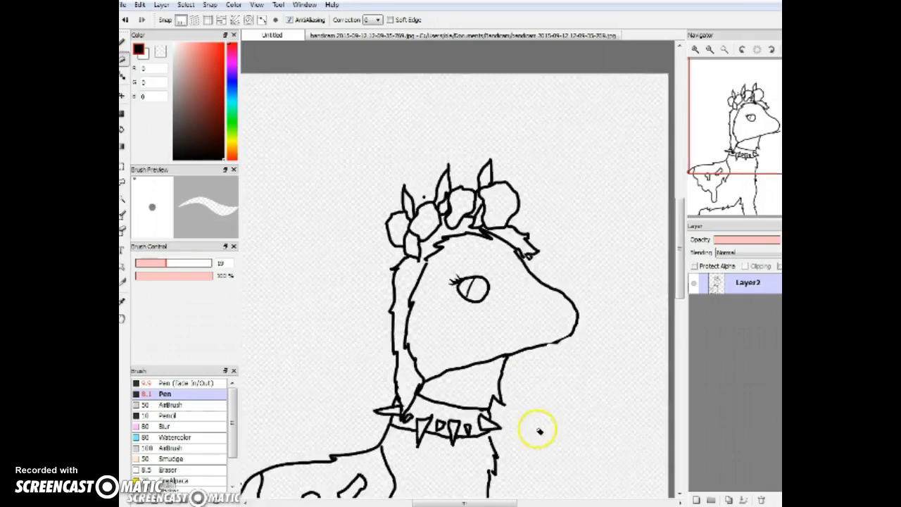
left_click(123, 44)
left_click_drag(571, 183, 617, 171)
scroll(617, 166, "down", 2)
scroll(616, 165, "down", 1)
scroll(563, 109, "up", 3)
- Check the reference image and fill the wolf's face with white
left_click(575, 36)
left_click(273, 35)
left_click(123, 130)
left_click(174, 44)
left_click(432, 263)
key("minus")
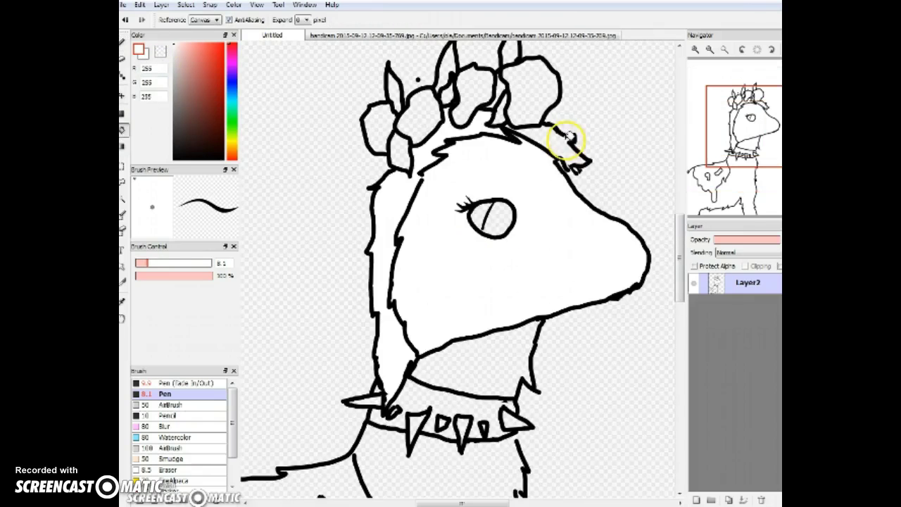
- Touch up the fur tuft's outline beside the rightmost flower in black and fill the tuft with white
left_click(124, 42)
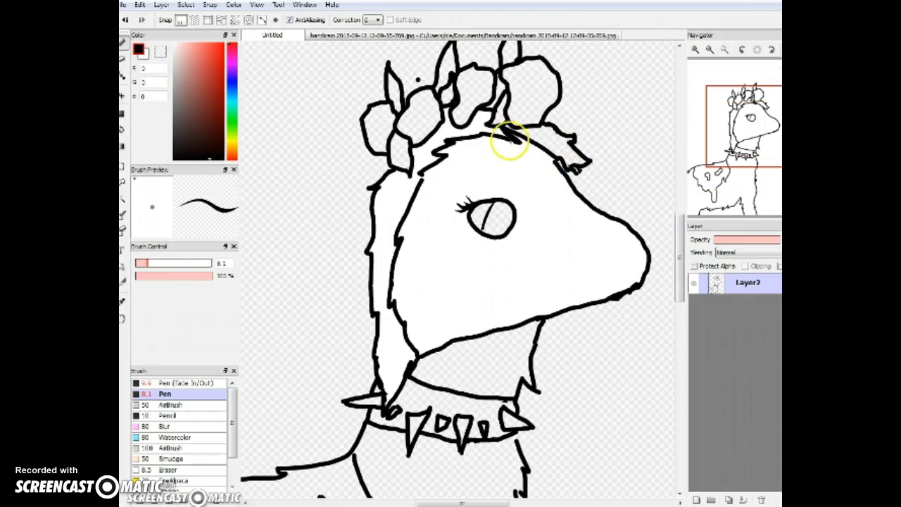
key("e")
left_click(553, 141)
left_click(126, 20)
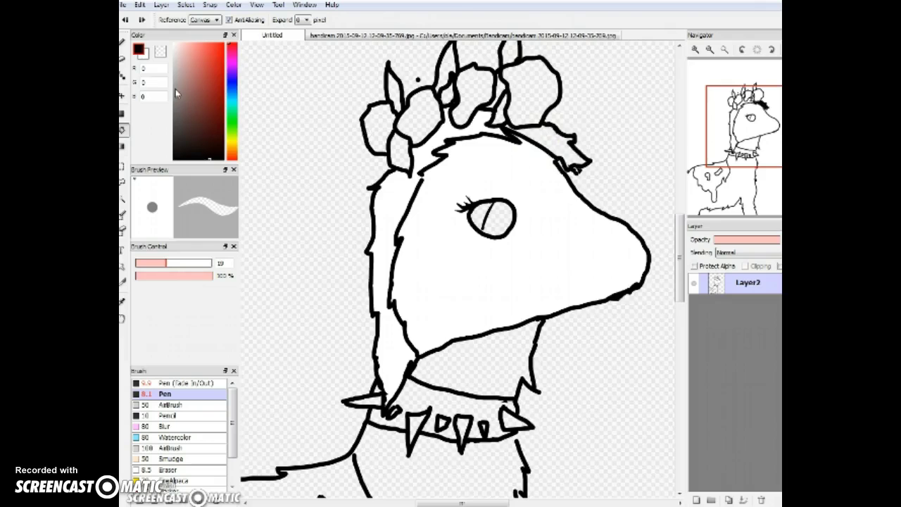
left_click(174, 44)
left_click(126, 20)
left_click(545, 140)
left_click(617, 371)
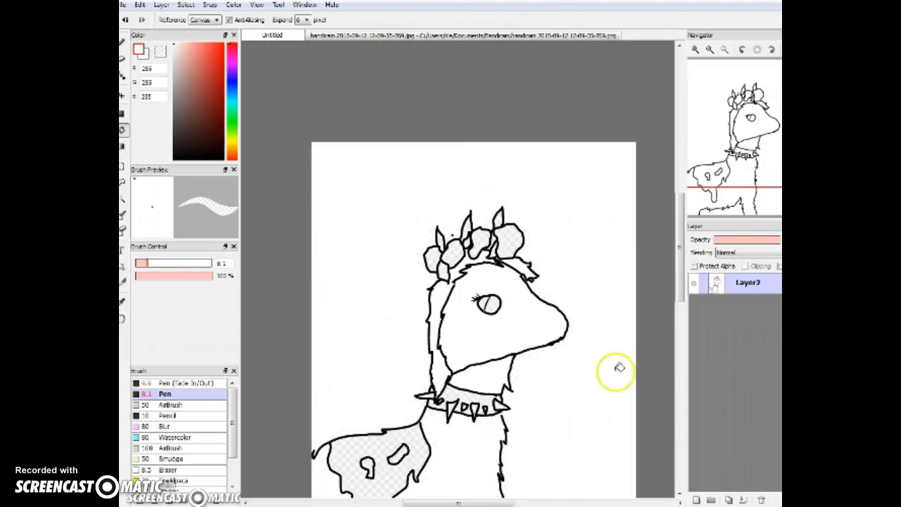
left_click(740, 173)
left_click(125, 20)
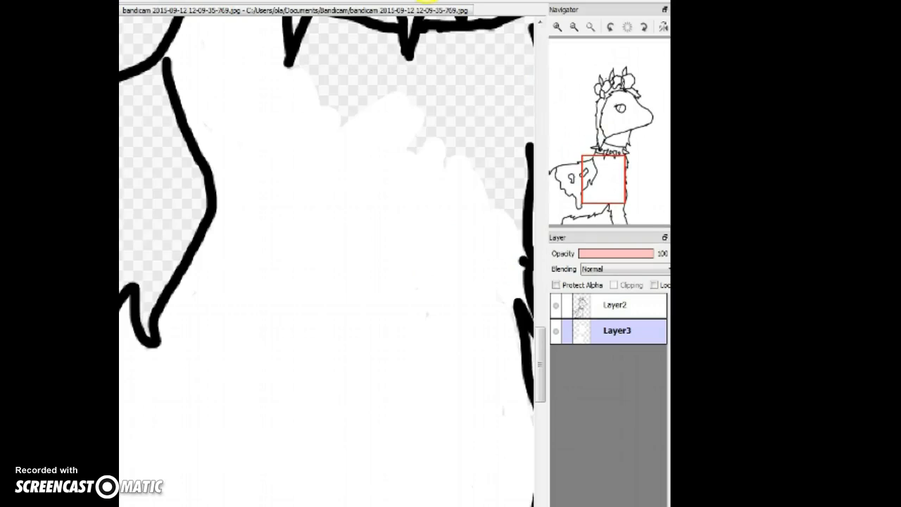
- Paint the remaining unfilled chest area below the collar white on Layer3
scroll(447, 54, "down", 2)
left_click(613, 165)
scroll(327, 288, "up", 1)
mouse_move(244, 259)
left_mouse_down()
mouse_move(257, 283)
mouse_move(362, 301)
mouse_move(398, 258)
mouse_move(370, 253)
left_mouse_up()
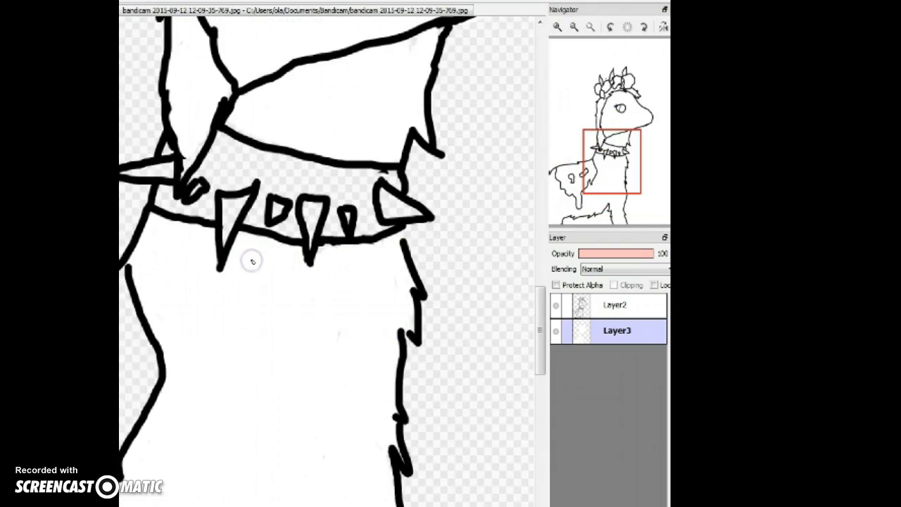
- Sample the light blue from the reference image and start painting the upper part of the back patch on Layer3
left_click_drag(611, 161, 597, 185)
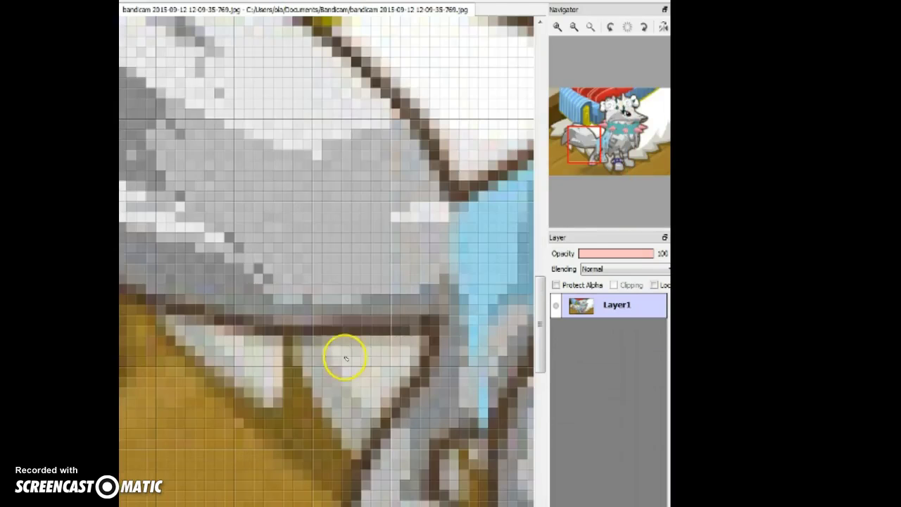
left_click(465, 235)
key("ctrl+z")
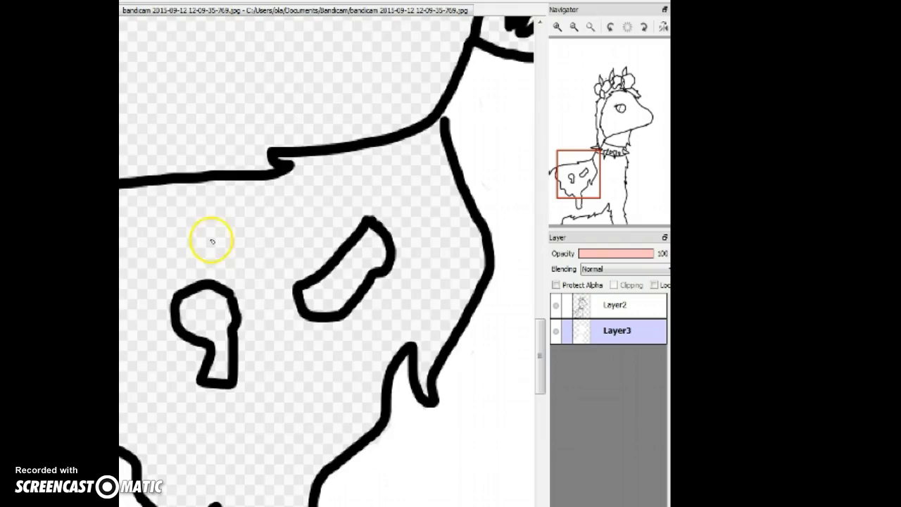
mouse_move(233, 239)
left_mouse_down()
mouse_move(262, 286)
mouse_move(378, 288)
mouse_move(365, 200)
mouse_move(310, 223)
mouse_move(308, 215)
left_mouse_up()
mouse_move(295, 166)
left_mouse_down()
mouse_move(384, 151)
mouse_move(461, 199)
mouse_move(427, 374)
mouse_move(455, 264)
mouse_move(394, 191)
mouse_move(370, 376)
mouse_move(314, 366)
mouse_move(239, 376)
left_mouse_up()
key("ctrl+z")
- Paint the lower part of the back patch and its long drip light blue
mouse_move(437, 211)
left_mouse_down()
mouse_move(414, 237)
mouse_move(433, 241)
mouse_move(384, 350)
mouse_move(374, 407)
mouse_move(249, 333)
mouse_move(339, 438)
mouse_move(233, 423)
mouse_move(242, 469)
mouse_move(294, 477)
mouse_move(305, 506)
left_mouse_up()
left_click_drag(306, 505, 264, 336)
mouse_move(268, 296)
left_mouse_down()
mouse_move(237, 464)
mouse_move(238, 425)
left_mouse_up()
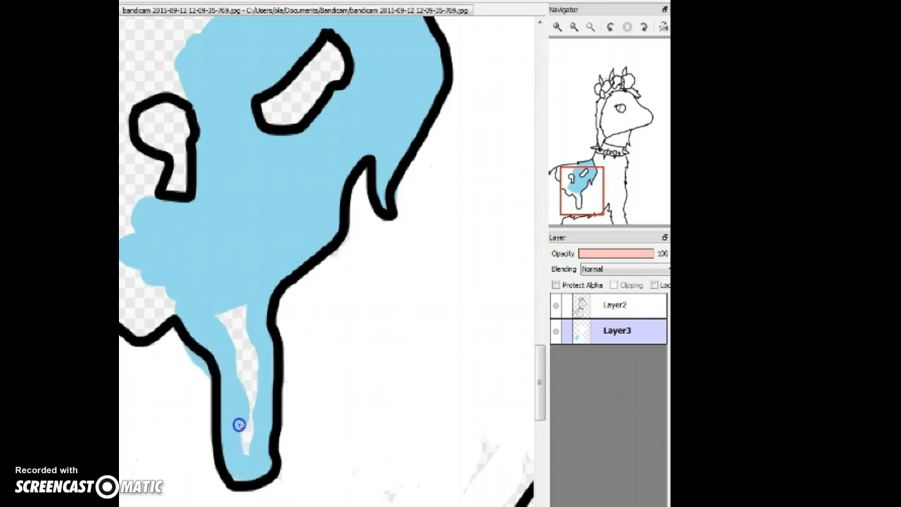
key("ctrl+z")
mouse_move(187, 299)
left_mouse_down()
mouse_move(241, 391)
mouse_move(231, 443)
mouse_move(261, 467)
mouse_move(227, 312)
mouse_move(141, 326)
mouse_move(154, 280)
left_mouse_up()
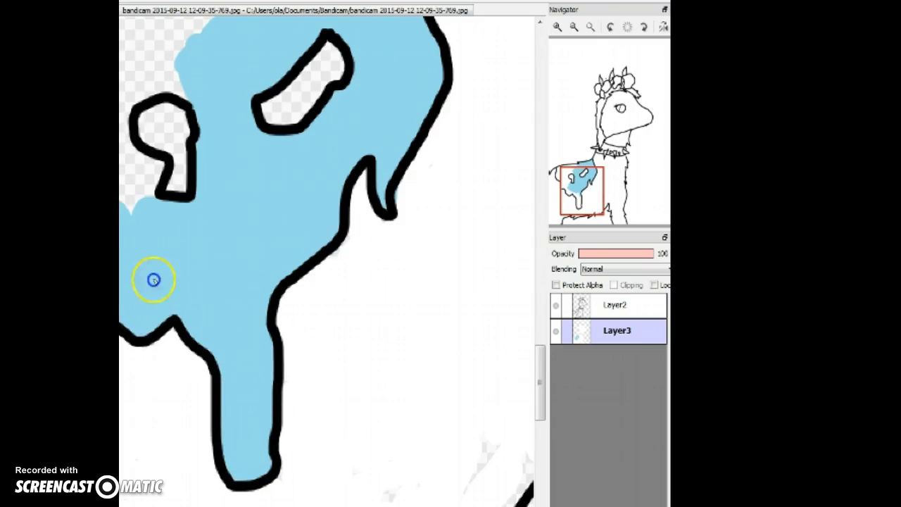
- Paint the rear edge and the rest of the back patch light blue
left_click(552, 173)
mouse_move(440, 486)
left_mouse_down()
mouse_move(465, 462)
mouse_move(379, 406)
left_mouse_up()
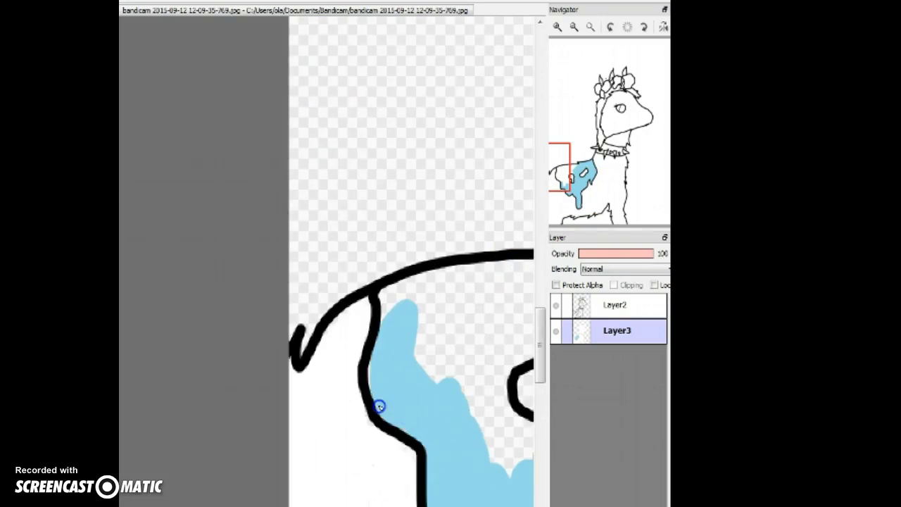
left_click(578, 198)
left_click_drag(578, 198, 578, 188)
mouse_move(225, 481)
left_mouse_down()
mouse_move(213, 498)
mouse_move(243, 364)
mouse_move(201, 447)
mouse_move(157, 364)
mouse_move(124, 331)
mouse_move(282, 284)
mouse_move(221, 329)
mouse_move(169, 343)
left_mouse_up()
- Paint the two outlined spots inside the blue back patch white
scroll(446, 388, "down", 2)
scroll(415, 406, "up", 3)
left_click_drag(194, 401, 183, 356)
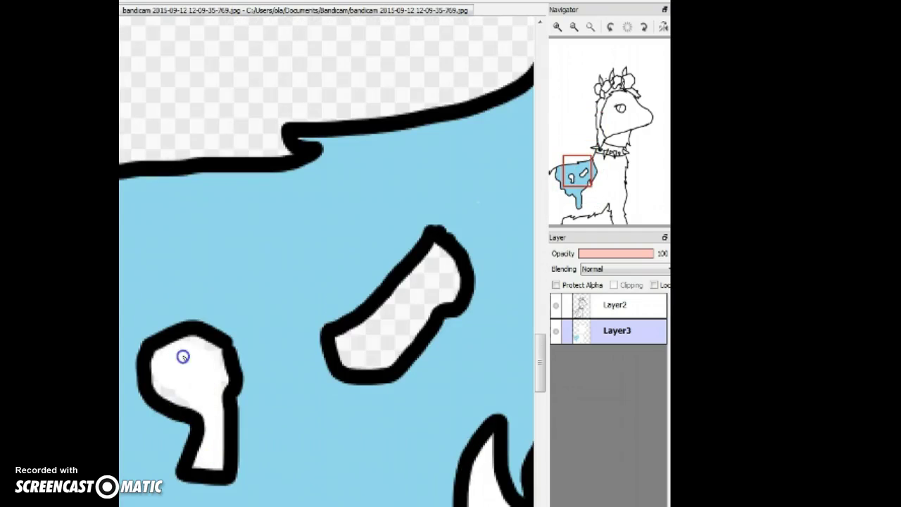
left_click_drag(352, 359, 426, 297)
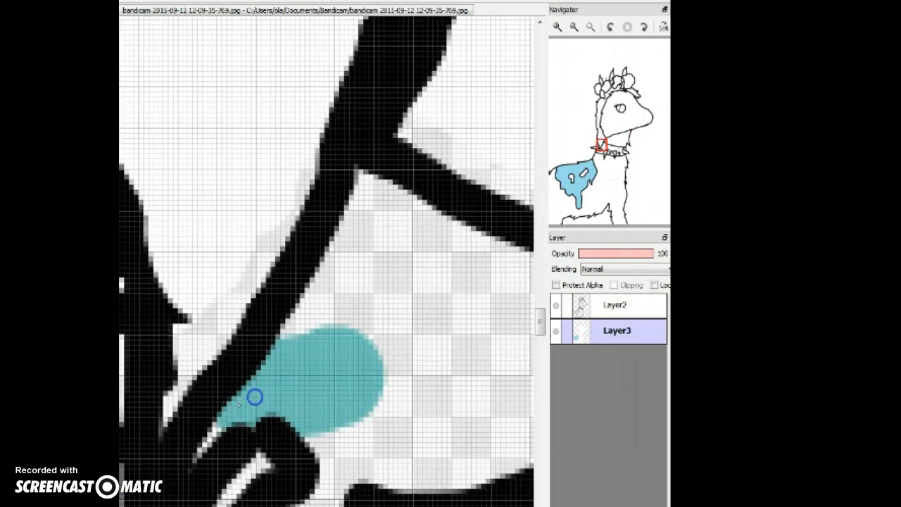
- Paint the back end of the collar teal around its spikes
mouse_move(255, 398)
left_mouse_down()
mouse_move(378, 192)
mouse_move(348, 388)
mouse_move(319, 486)
left_mouse_up()
scroll(529, 246, "down", 2)
mouse_move(423, 384)
left_mouse_down()
mouse_move(394, 406)
mouse_move(311, 378)
mouse_move(301, 387)
left_mouse_up()
left_click_drag(306, 248, 311, 265)
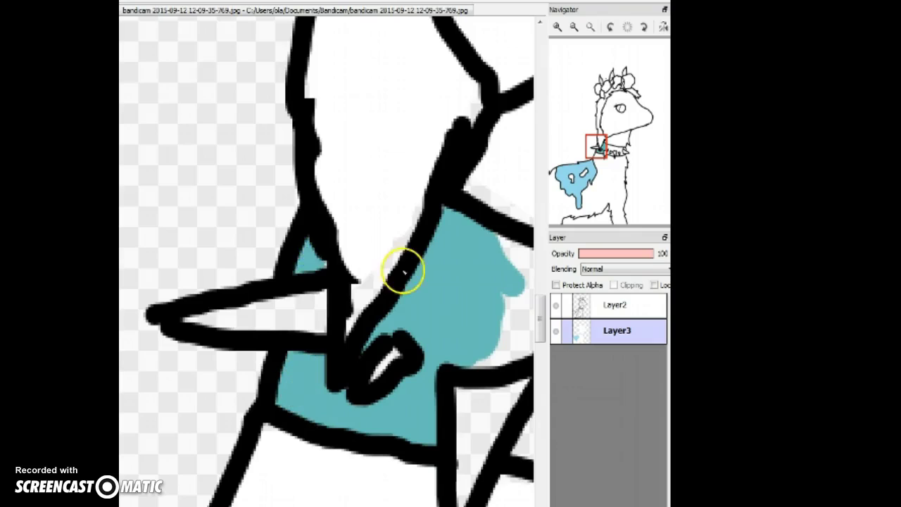
- Paint the middle and front of the collar teal, leaving the spikes uncoloured
left_click(607, 150)
mouse_move(227, 283)
left_mouse_down()
mouse_move(225, 191)
mouse_move(305, 356)
mouse_move(361, 403)
mouse_move(369, 240)
mouse_move(458, 291)
mouse_move(439, 219)
left_mouse_up()
left_click(617, 148)
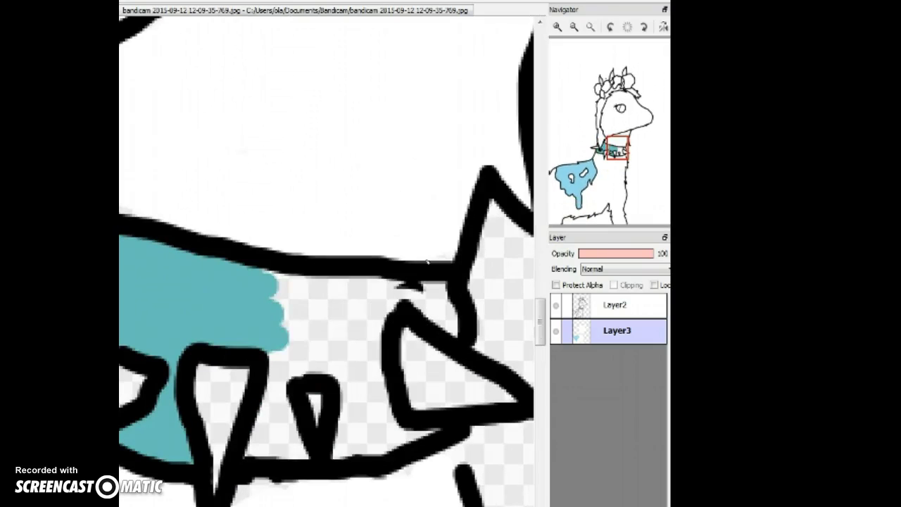
left_click_drag(290, 317, 268, 448)
mouse_move(284, 408)
left_mouse_down()
mouse_move(338, 324)
mouse_move(364, 410)
mouse_move(342, 365)
mouse_move(401, 296)
mouse_move(437, 303)
mouse_move(387, 314)
mouse_move(294, 304)
left_mouse_up()
scroll(308, 333, "down", 1)
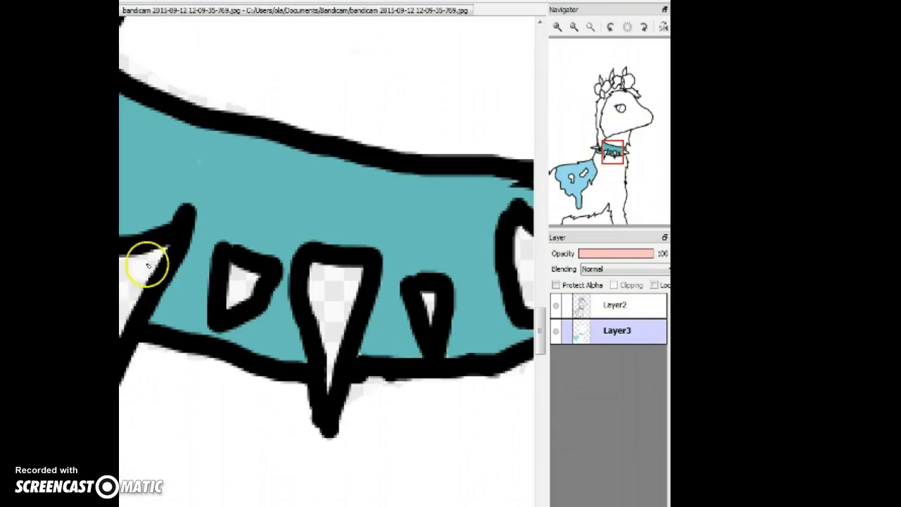
- Paint the collar's spikes pink, including the ones at the front and back of the neck
left_click_drag(145, 261, 141, 303)
left_click_drag(232, 285, 237, 272)
left_click_drag(323, 264, 332, 351)
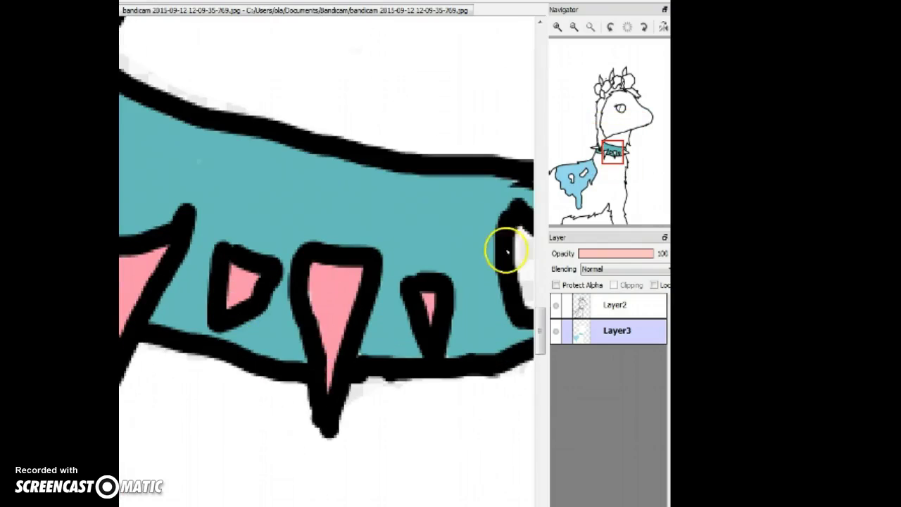
left_click(623, 153)
left_click_drag(324, 224, 327, 261)
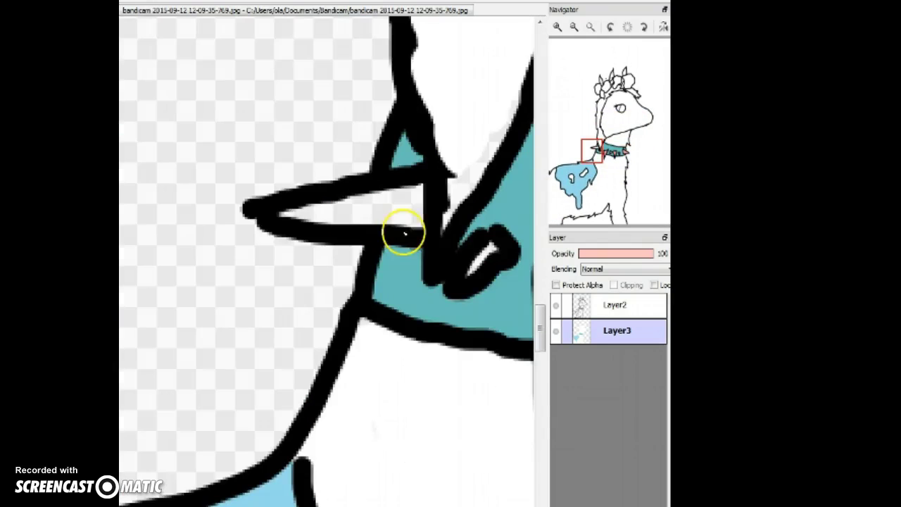
left_click_drag(421, 204, 392, 200)
- Paint the flowers of the crown white on Layer3
scroll(287, 208, "down", 6)
scroll(457, 193, "up", 2)
left_click_drag(611, 159, 603, 100)
mouse_move(312, 259)
left_mouse_down()
mouse_move(305, 227)
mouse_move(467, 155)
mouse_move(406, 98)
mouse_move(287, 231)
mouse_move(221, 235)
mouse_move(193, 232)
mouse_move(195, 137)
mouse_move(162, 147)
mouse_move(203, 306)
left_mouse_up()
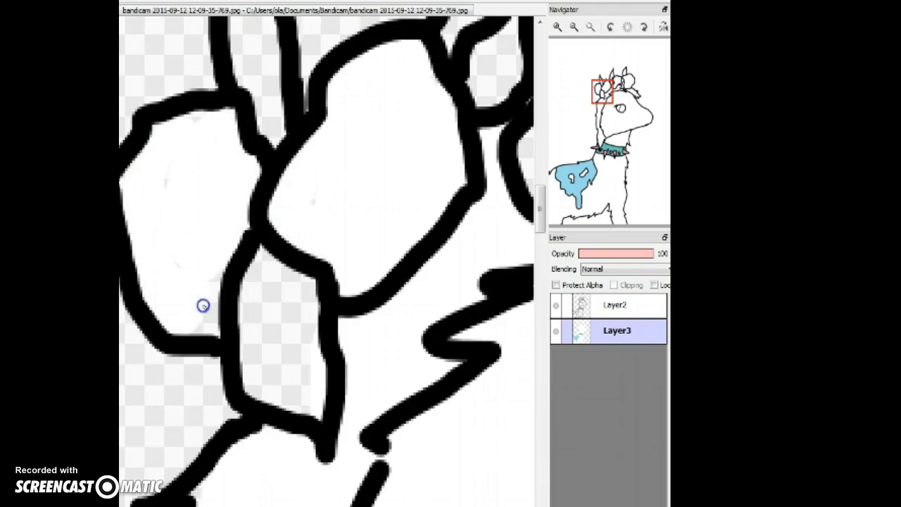
left_click_drag(171, 169, 172, 169)
left_click_drag(616, 102, 614, 87)
mouse_move(295, 260)
left_mouse_down()
mouse_move(348, 245)
mouse_move(304, 259)
mouse_move(308, 103)
mouse_move(362, 101)
mouse_move(320, 143)
mouse_move(336, 358)
mouse_move(316, 290)
mouse_move(227, 217)
mouse_move(271, 213)
mouse_move(357, 233)
mouse_move(298, 197)
left_mouse_up()
scroll(321, 142, "down", 1)
left_click(628, 82)
- Check the reference image and paint the crown's middle and right tall leaves dark green
left_click(571, 72)
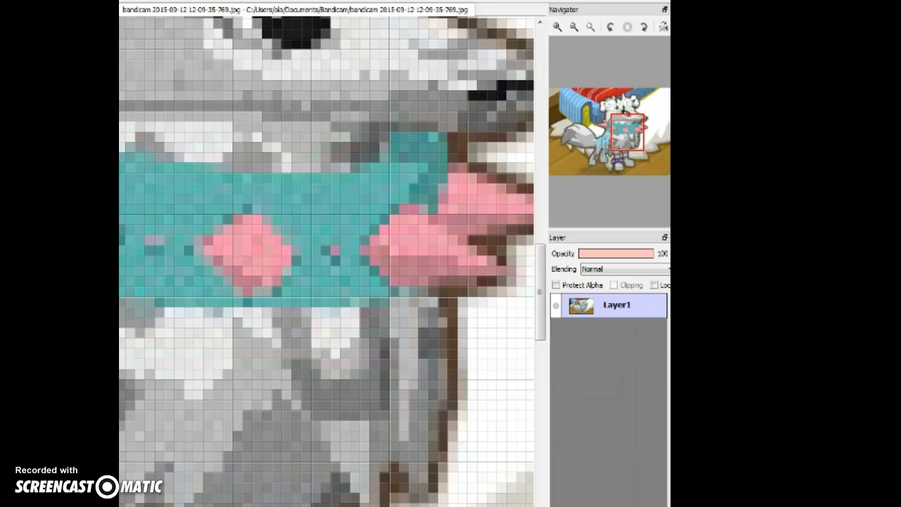
scroll(191, 161, "down", 3)
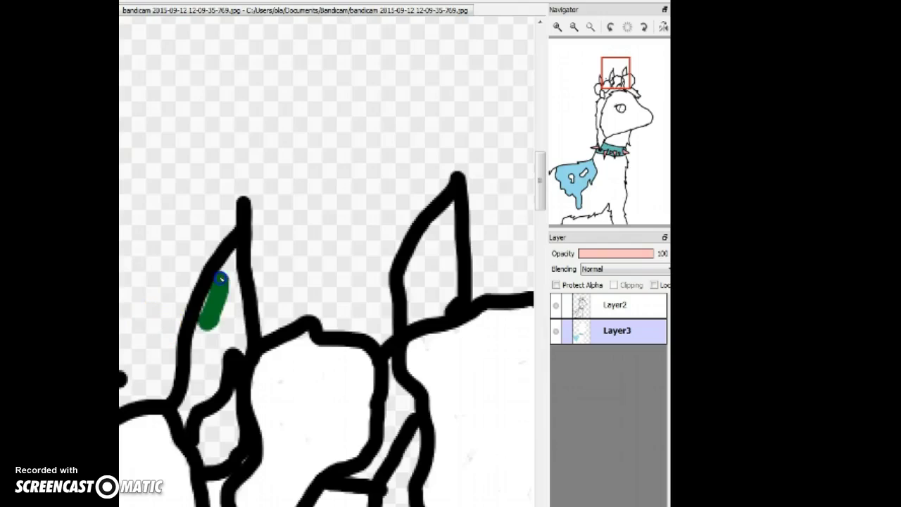
left_click_drag(214, 314, 201, 246)
key("ctrl+z")
mouse_move(240, 345)
left_mouse_down()
mouse_move(203, 341)
mouse_move(188, 393)
mouse_move(197, 392)
mouse_move(210, 346)
left_mouse_up()
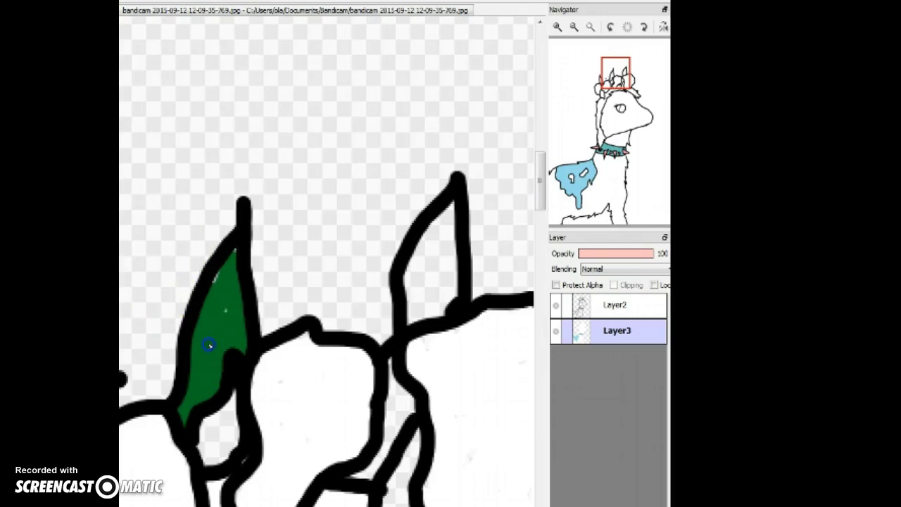
mouse_move(415, 317)
left_mouse_down()
mouse_move(444, 214)
mouse_move(450, 296)
mouse_move(435, 224)
left_mouse_up()
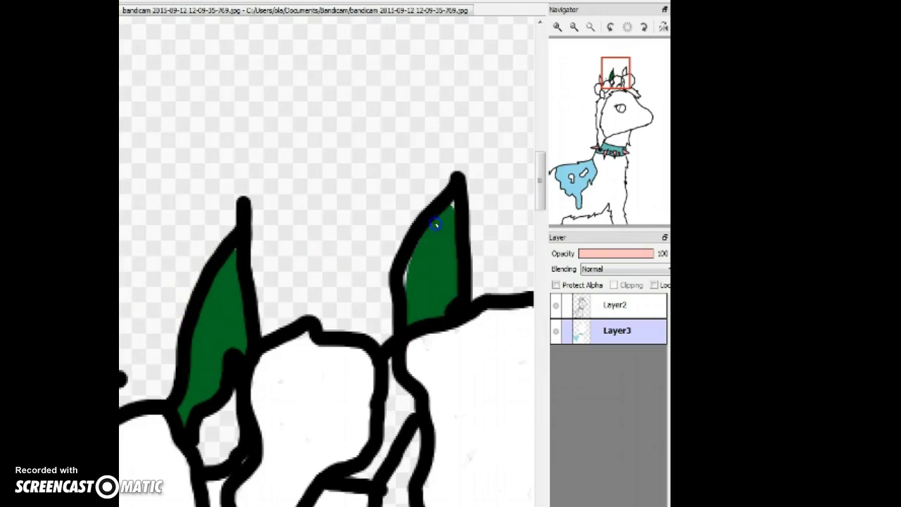
- Paint the crown's left upright leaf and the low leaf beside the rightmost flower dark green
left_click_drag(585, 86, 595, 89)
mouse_move(408, 224)
left_mouse_down()
mouse_move(404, 175)
mouse_move(374, 98)
left_mouse_up()
scroll(572, 180, "down", 1)
left_click_drag(603, 106, 611, 96)
left_click_drag(435, 135, 428, 173)
scroll(418, 159, "down", 1)
- Paint the small leaf areas between the flowers and the leaf hanging below the left flowers dark green
left_click_drag(320, 138, 329, 133)
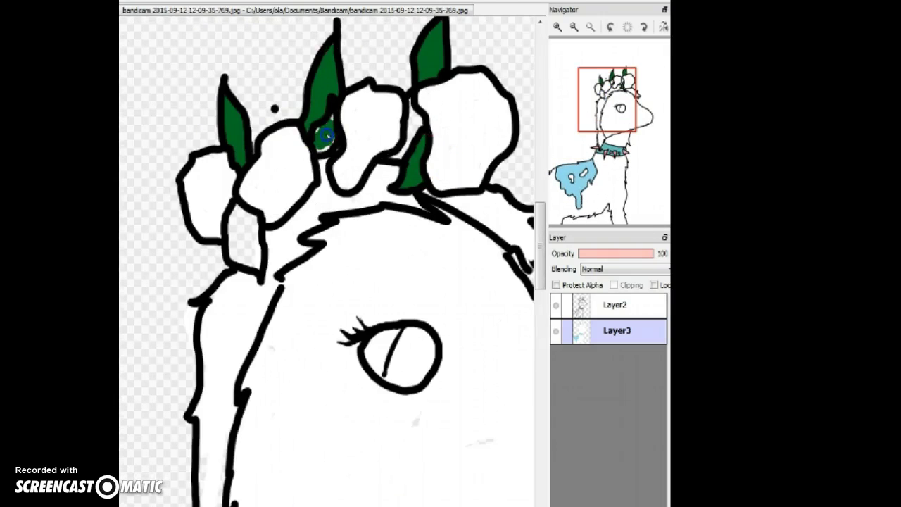
left_click_drag(409, 131, 413, 149)
left_click_drag(237, 219, 233, 260)
left_click_drag(254, 221, 247, 254)
scroll(270, 231, "down", 4)
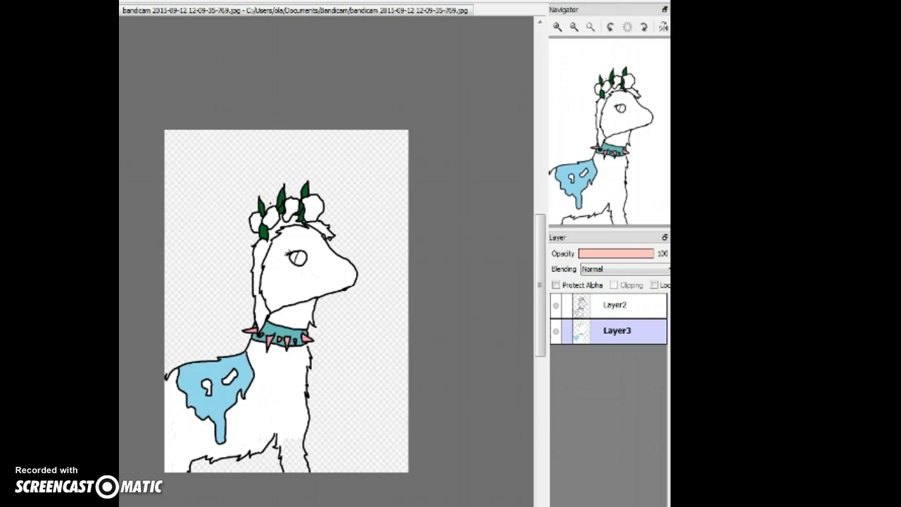
- Draw light grey swirls on the crown's two left flowers
scroll(249, 249, "up", 2)
scroll(261, 221, "up", 2)
left_click_drag(322, 188, 304, 151)
key("ctrl+z")
mouse_move(341, 200)
left_mouse_down()
mouse_move(360, 168)
mouse_move(334, 163)
mouse_move(305, 189)
left_mouse_up()
mouse_move(192, 227)
left_mouse_down()
mouse_move(199, 189)
mouse_move(177, 198)
left_mouse_up()
- Draw light grey swirls on the crown's two right flowers
left_click(615, 78)
mouse_move(359, 333)
left_mouse_down()
mouse_move(373, 298)
mouse_move(357, 298)
left_mouse_up()
left_click(620, 79)
scroll(489, 288, "up", 1)
left_click_drag(457, 344, 502, 279)
scroll(372, 399, "down", 2)
scroll(137, 382, "down", 1)
scroll(278, 322, "down", 1)
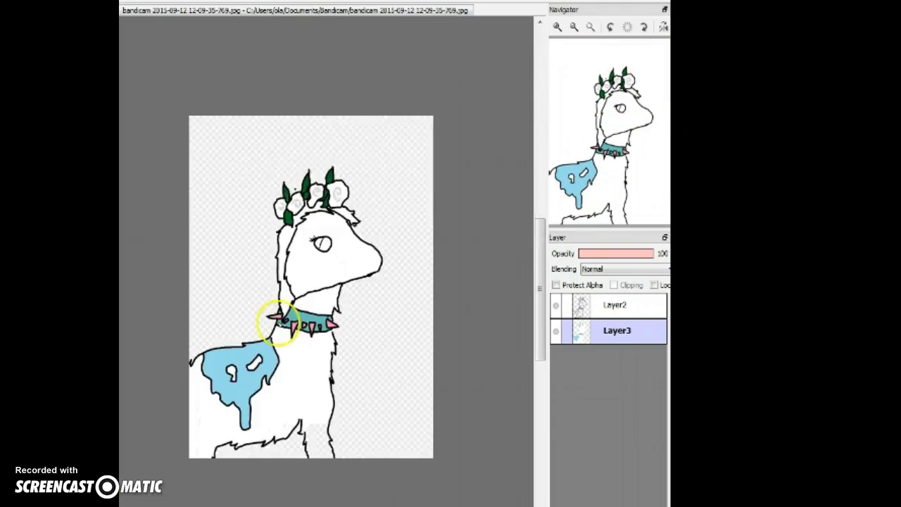
- Add soft grey shading along the back and top edges of the wolf's face
scroll(402, 362, "up", 3)
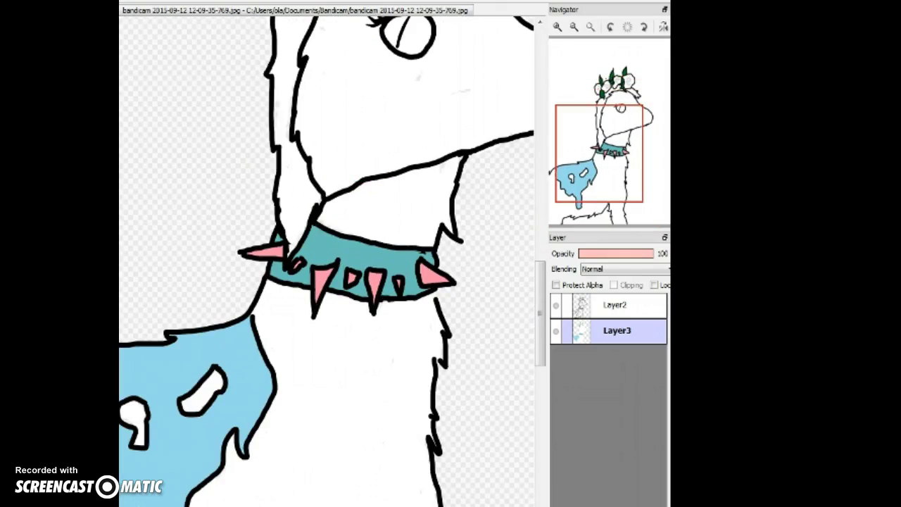
scroll(366, 214, "up", 2)
left_click_drag(281, 151, 247, 81)
left_click_drag(586, 141, 599, 125)
mouse_move(329, 317)
left_mouse_down()
mouse_move(310, 272)
mouse_move(360, 57)
left_mouse_up()
left_click(615, 103)
mouse_move(205, 448)
left_mouse_down()
mouse_move(224, 351)
mouse_move(372, 260)
mouse_move(495, 308)
left_mouse_up()
left_click(625, 106)
scroll(357, 190, "down", 3)
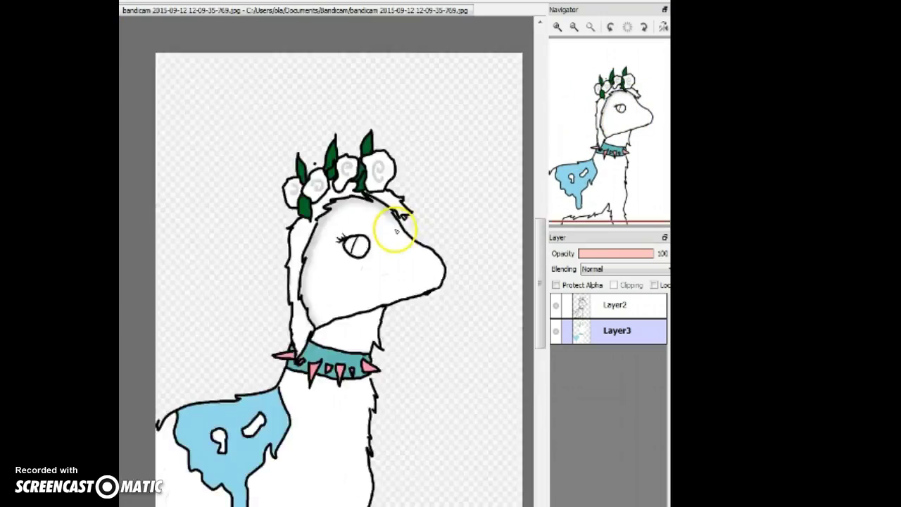
- Add soft grey shading to the fur directly beneath the crown's flowers and leaves
scroll(392, 228, "up", 2)
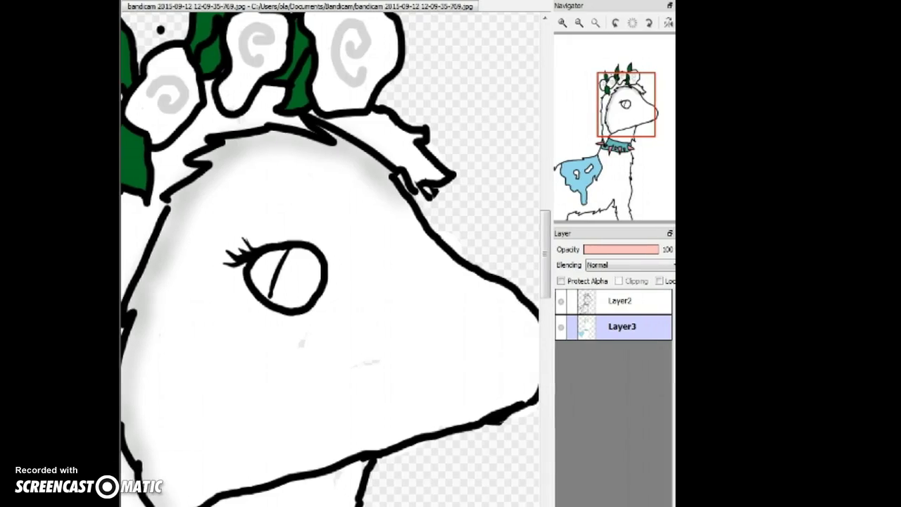
scroll(169, 358, "up", 3)
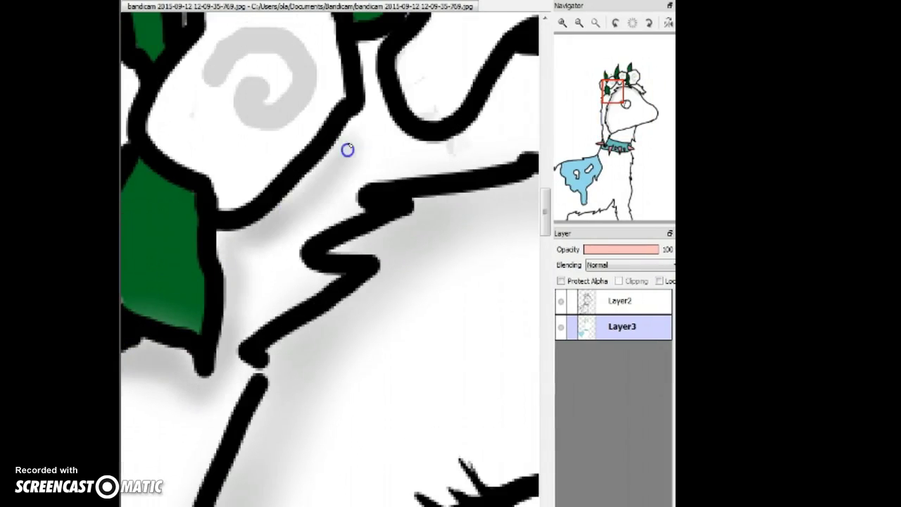
scroll(233, 244, "down", 1)
left_click_drag(611, 103, 621, 78)
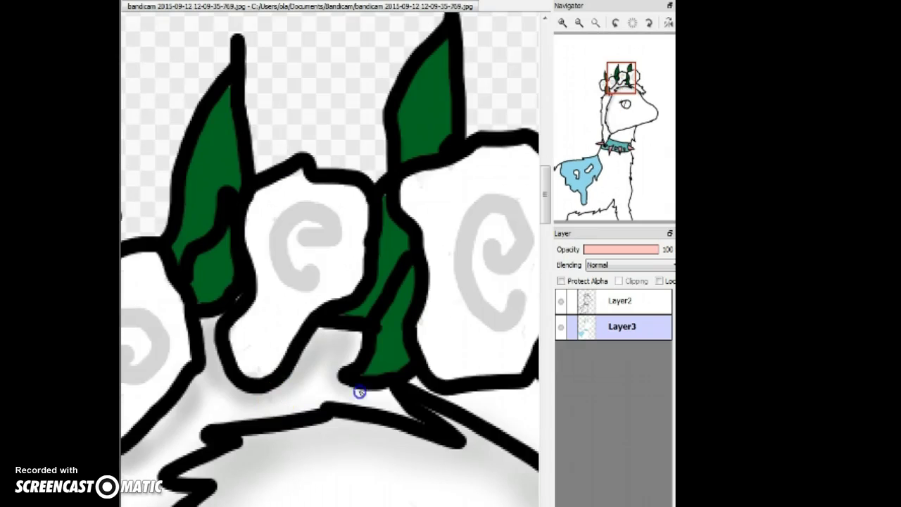
left_click_drag(469, 392, 530, 391)
left_click(642, 91)
left_click_drag(226, 187, 185, 197)
scroll(185, 197, "down", 2)
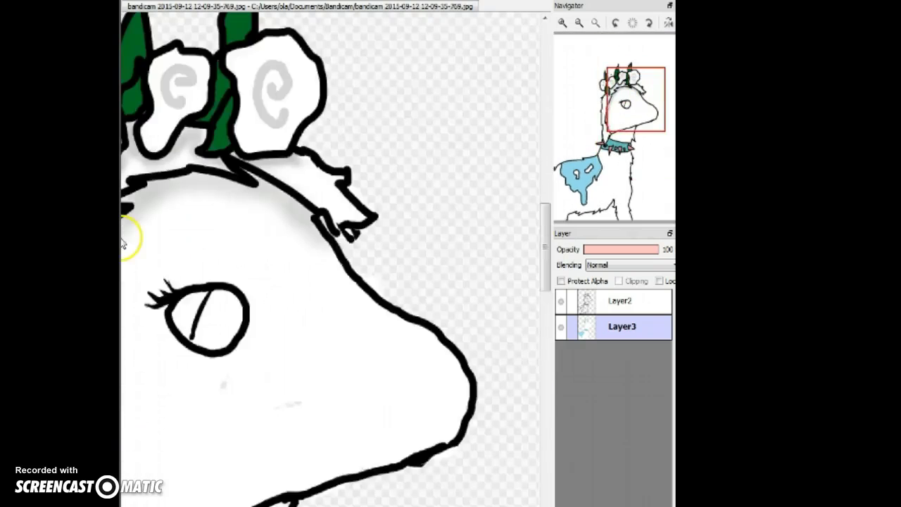
- Add soft darker blue shading beneath the two white markings inside the blue patch on the wolf's back
left_click(593, 100)
scroll(416, 243, "up", 1)
left_click(582, 166)
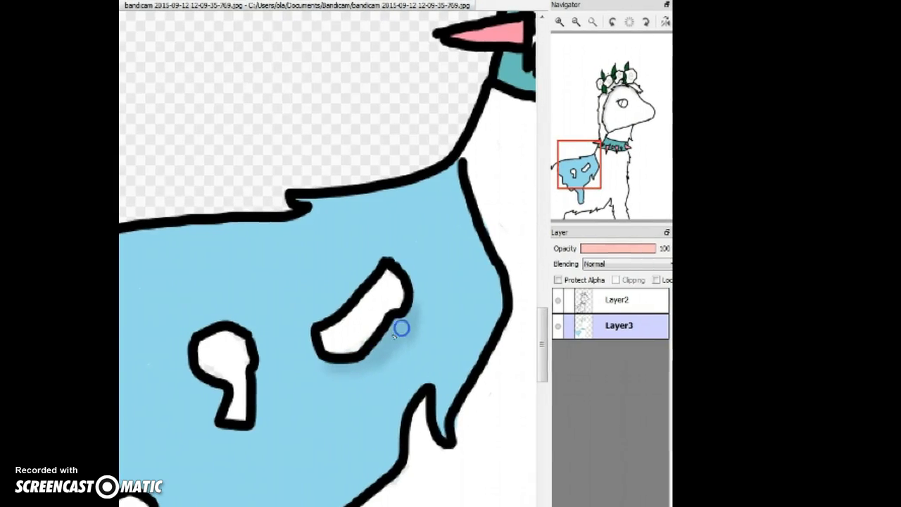
mouse_move(412, 307)
left_mouse_down()
mouse_move(386, 343)
mouse_move(347, 363)
left_mouse_up()
mouse_move(198, 382)
left_mouse_down()
mouse_move(214, 392)
mouse_move(218, 431)
left_mouse_up()
- Add a soft light blue highlight along the top edge of the blue back patch
left_click_drag(123, 261, 452, 180)
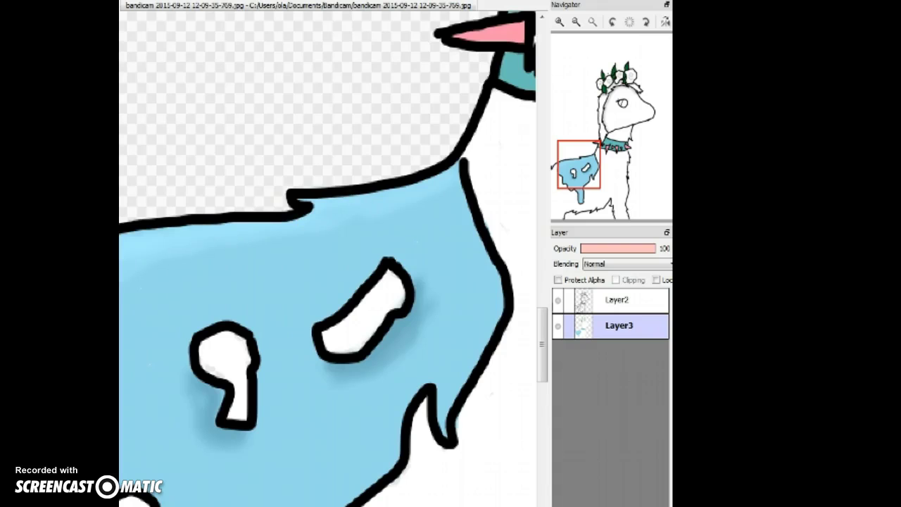
scroll(317, 230, "down", 2)
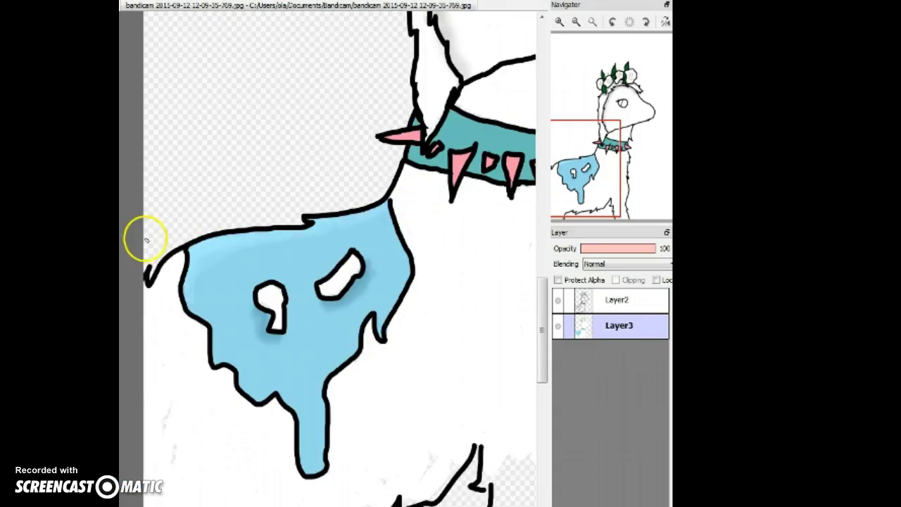
scroll(143, 234, "up", 2)
scroll(237, 345, "down", 3)
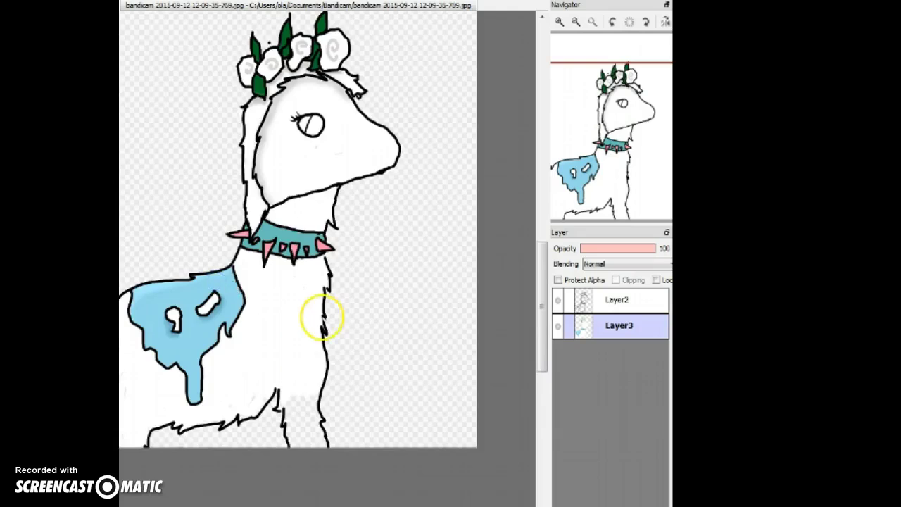
scroll(322, 316, "up", 2)
left_click_drag(378, 294, 426, 433)
key("ctrl+z")
mouse_move(380, 280)
left_mouse_down()
mouse_move(418, 378)
mouse_move(424, 353)
left_mouse_up()
key("ctrl+z")
scroll(412, 281, "down", 3)
scroll(318, 400, "up", 4)
scroll(345, 331, "down", 4)
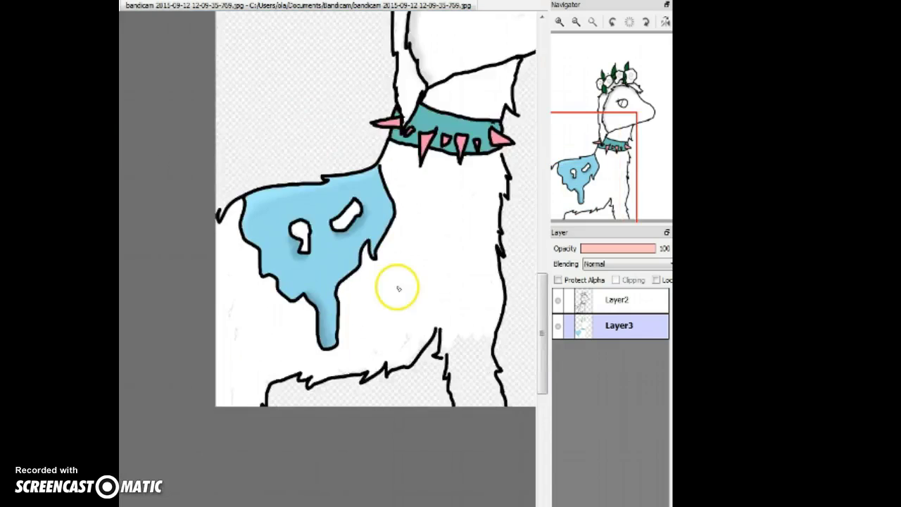
- Add soft grey shading to the white fur along the chest-side and lower edges of the blue patch
scroll(399, 286, "up", 2)
scroll(375, 169, "up", 2)
mouse_move(273, 238)
left_mouse_down()
mouse_move(301, 278)
mouse_move(207, 360)
mouse_move(265, 312)
mouse_move(272, 287)
left_mouse_up()
left_click_drag(226, 491, 437, 118)
mouse_move(368, 92)
left_mouse_down()
mouse_move(373, 277)
mouse_move(305, 328)
mouse_move(246, 123)
left_mouse_up()
key("ctrl+z")
left_click_drag(378, 263, 352, 316)
mouse_move(206, 91)
left_mouse_down()
mouse_move(127, 99)
mouse_move(255, 199)
mouse_move(209, 100)
left_mouse_up()
- Continue the soft grey fur shading along the blue patch's rear lower edge
scroll(618, 174, "down", 2)
left_click_drag(617, 174, 571, 167)
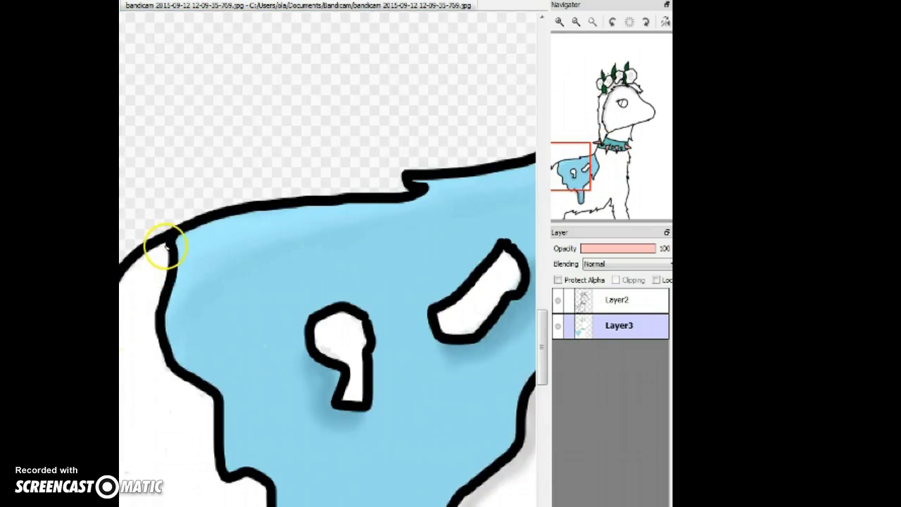
mouse_move(195, 390)
left_mouse_down()
mouse_move(209, 466)
mouse_move(223, 489)
mouse_move(268, 493)
left_mouse_up()
- Add soft grey shading to the neck directly beneath the wolf's jawline, above the collar
scroll(300, 492, "down", 3)
left_click_drag(614, 147, 618, 143)
scroll(261, 310, "up", 2)
mouse_move(196, 195)
left_mouse_down()
mouse_move(382, 131)
mouse_move(236, 171)
left_mouse_up()
left_click_drag(204, 200, 391, 140)
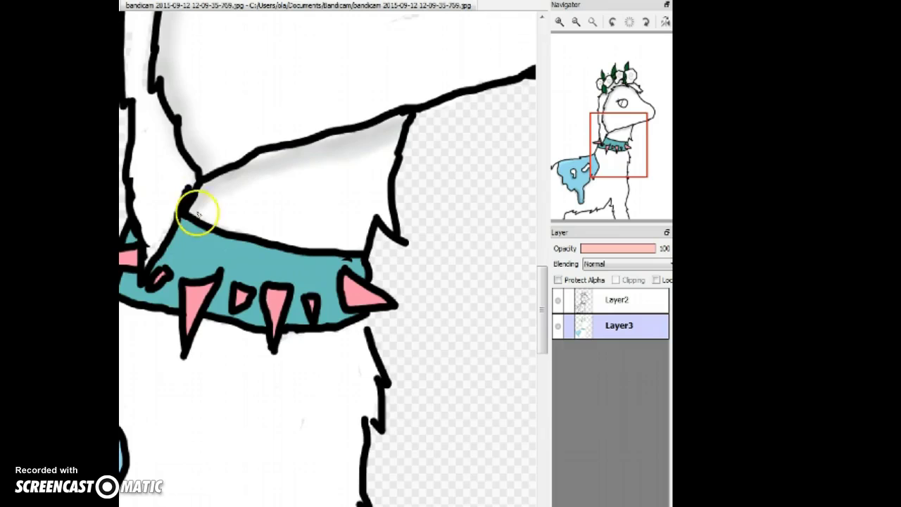
- Shade the collar's pink spikes with a slightly darker pink along their edges
scroll(316, 157, "down", 3)
scroll(281, 195, "up", 3)
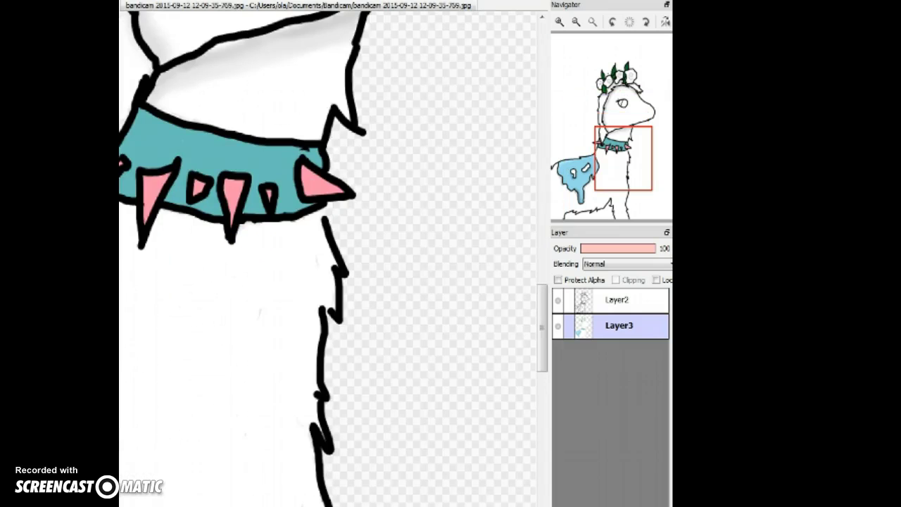
scroll(317, 211, "up", 4)
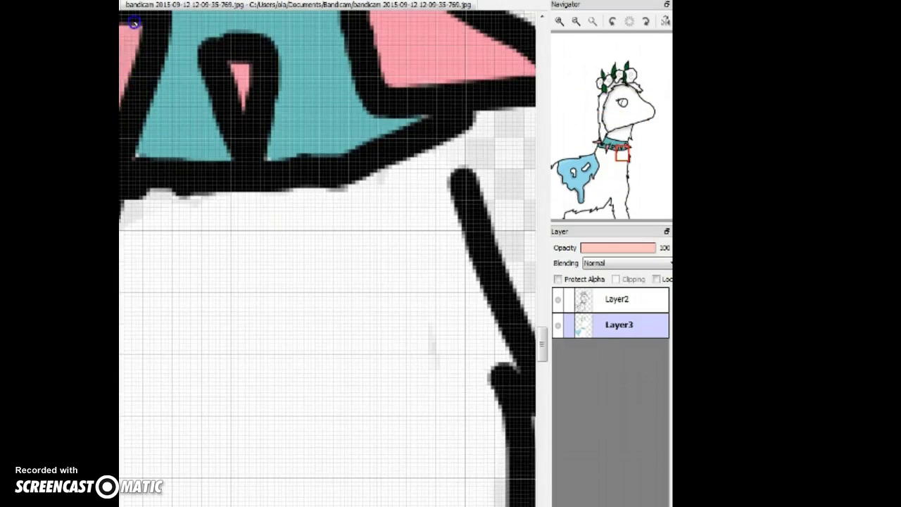
scroll(227, 75, "down", 4)
scroll(401, 245, "up", 3)
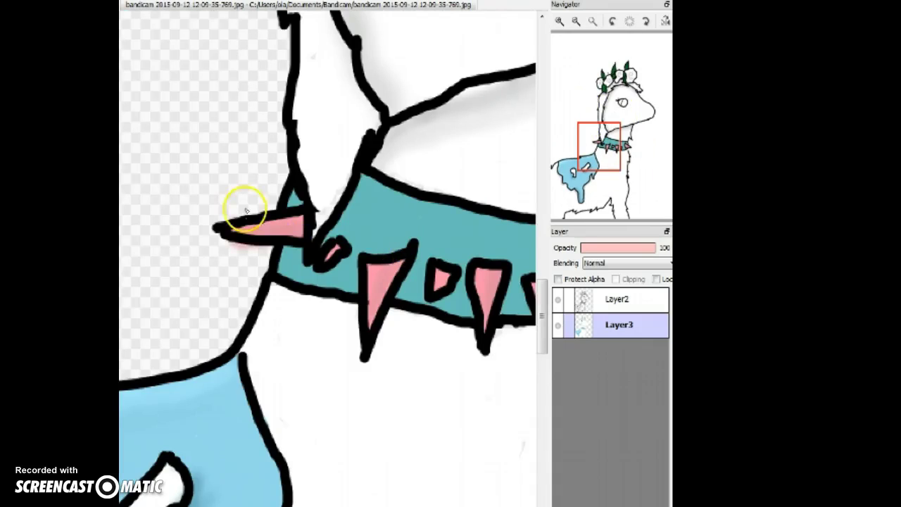
scroll(241, 207, "down", 3)
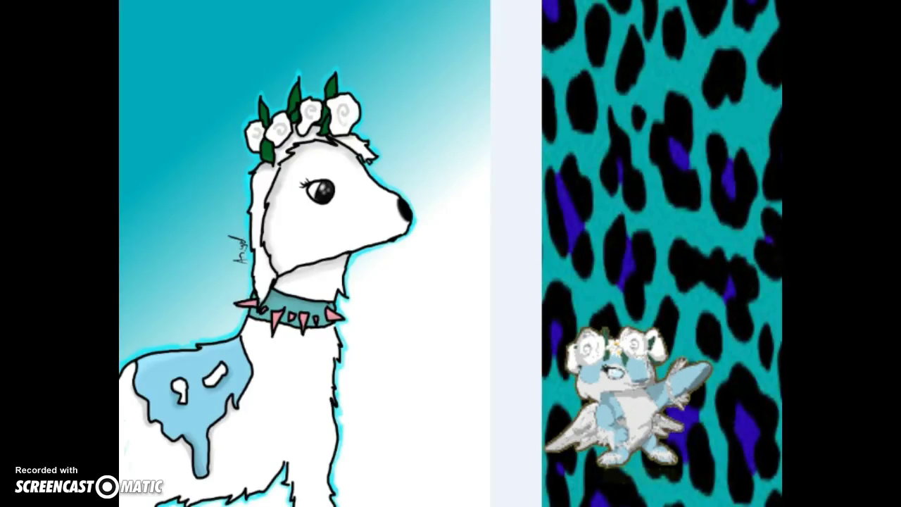